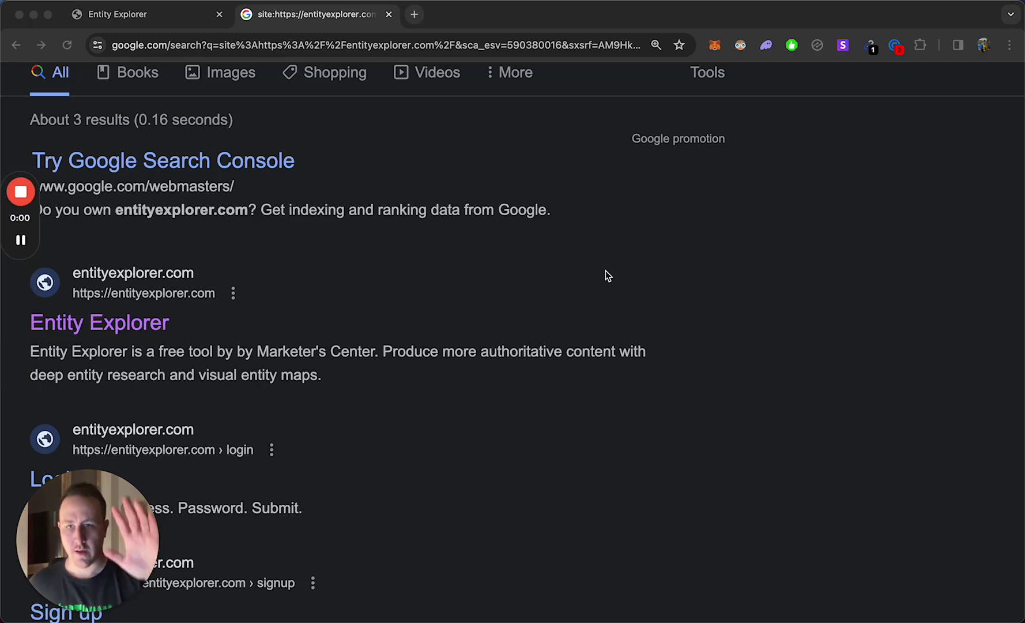
# Step: Check the Entity Explorer tab's full web address, then go back to Google's site: results
pyautogui.click(150, 22)
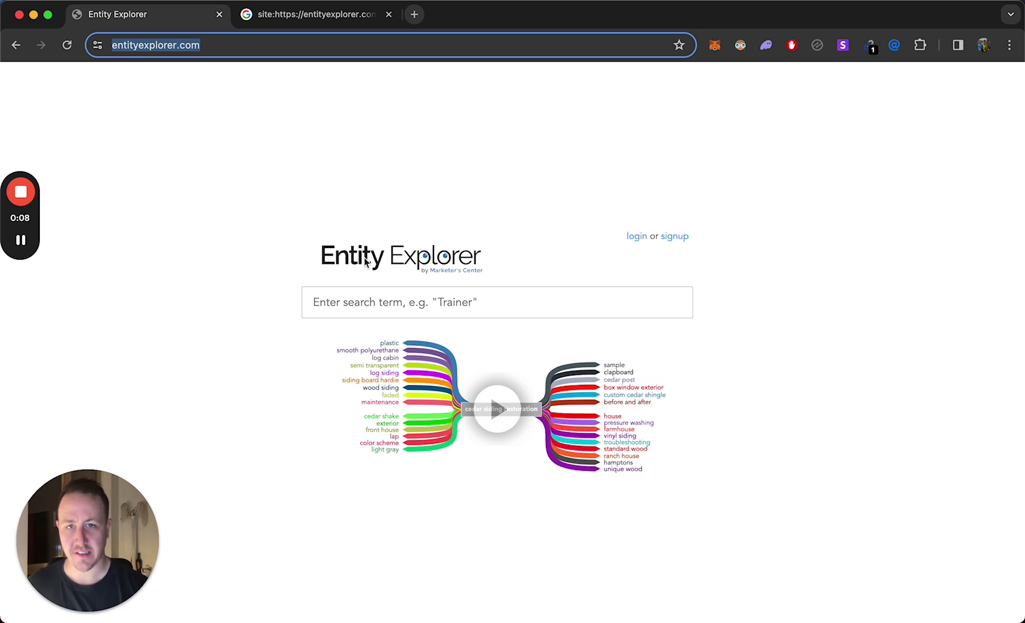
pyautogui.click(159, 46)
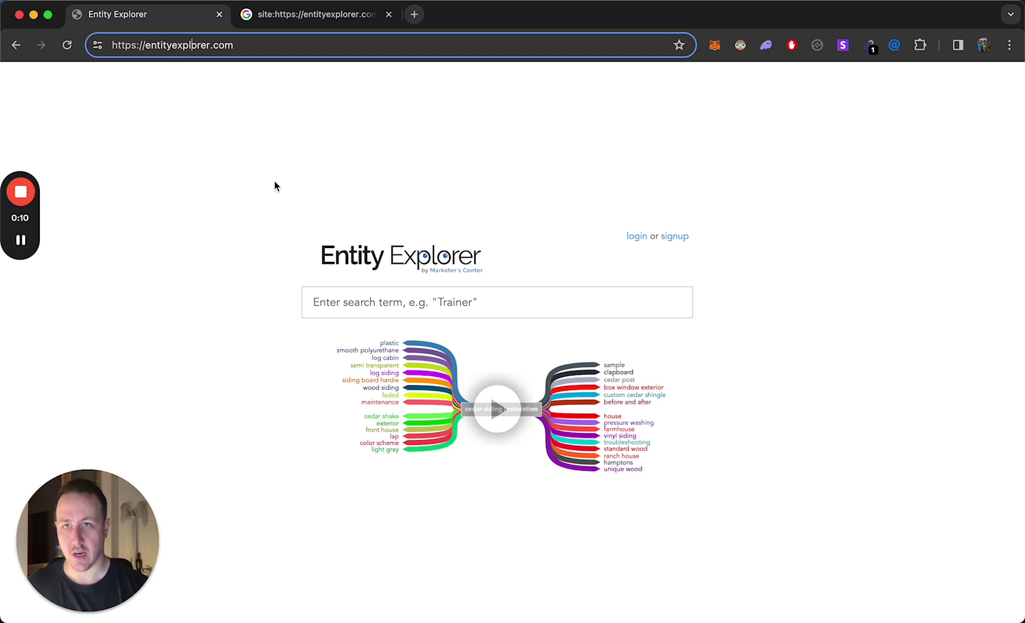
pyautogui.click(335, 15)
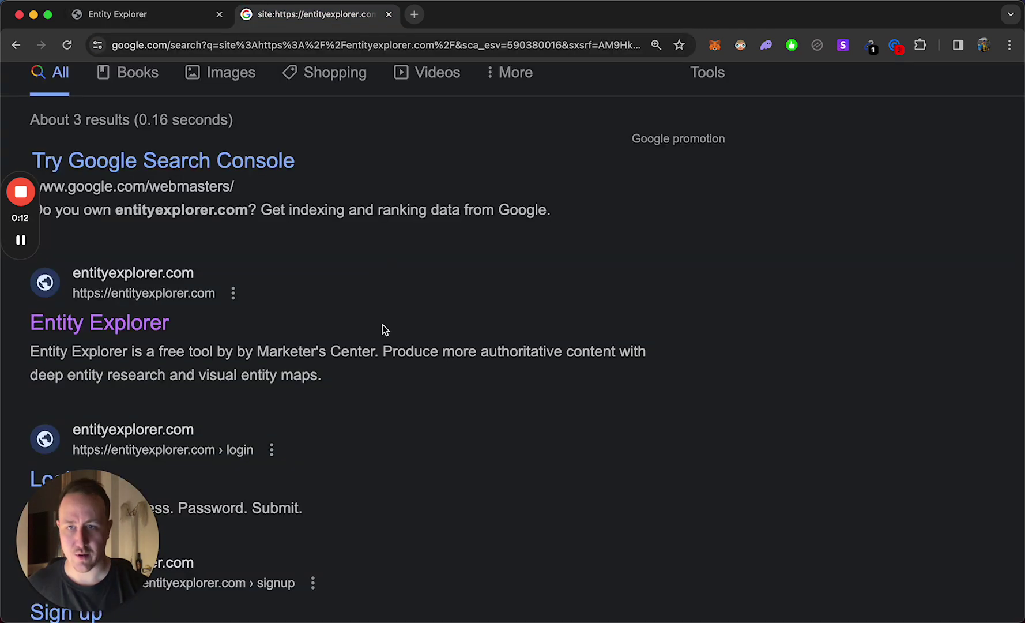
# Step: Highlight the Marketer's Center snippet text, then return to the Entity Explorer homepage tab
pyautogui.moveTo(153, 353); pyautogui.dragTo(374, 351)
pyautogui.click(374, 351)
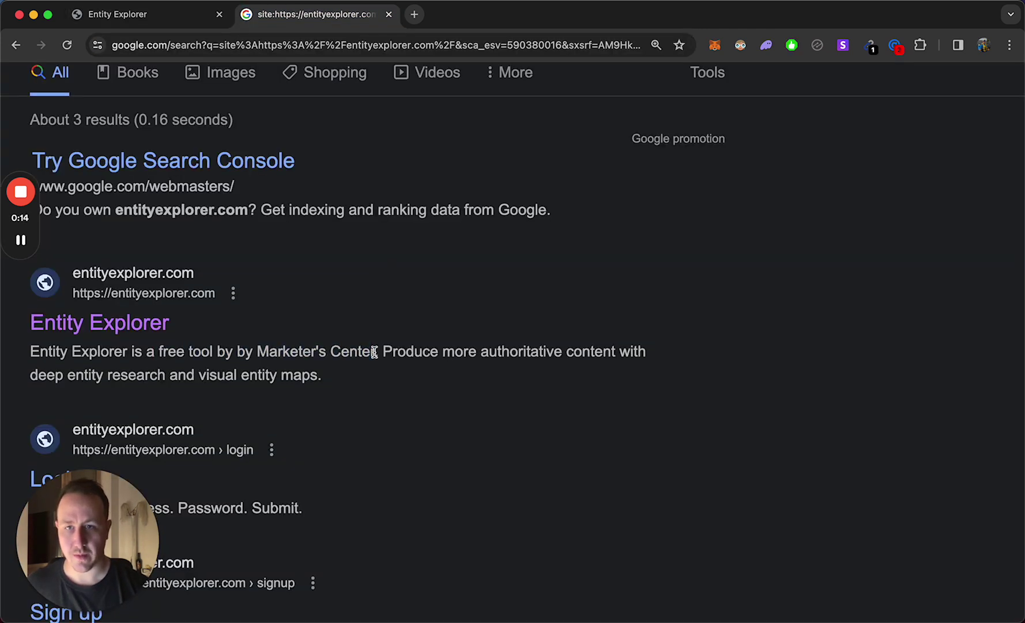
pyautogui.moveTo(199, 355); pyautogui.dragTo(398, 352)
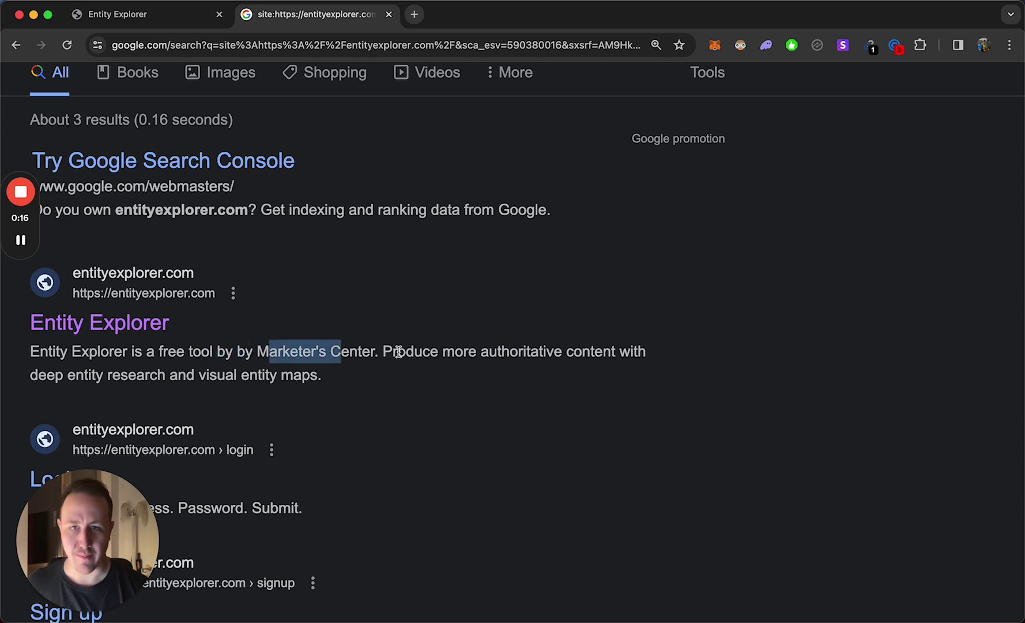
pyautogui.click(400, 352)
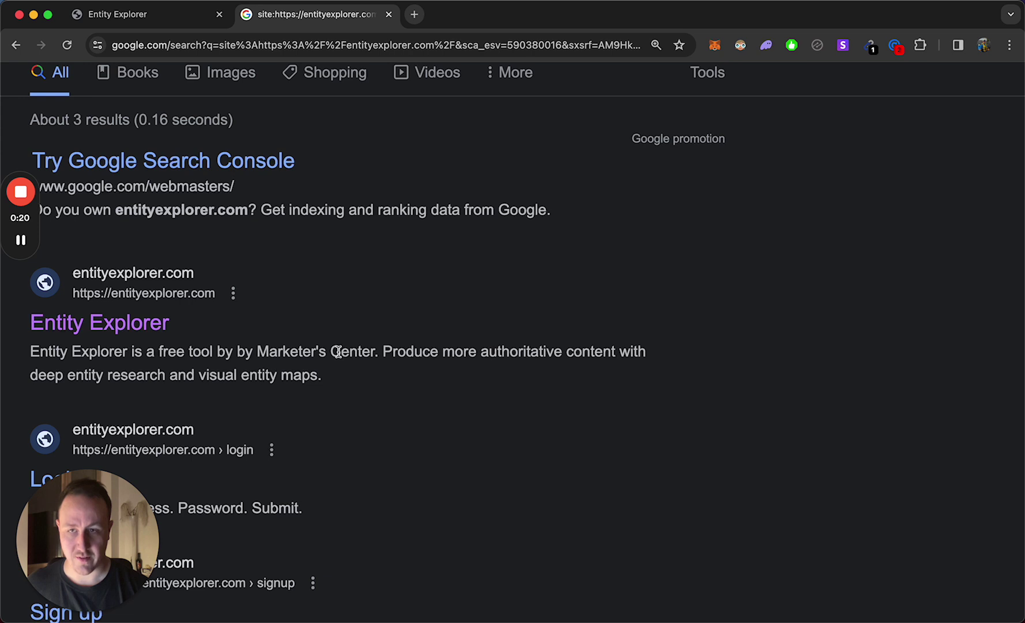
pyautogui.scroll(-2, 263, 362)
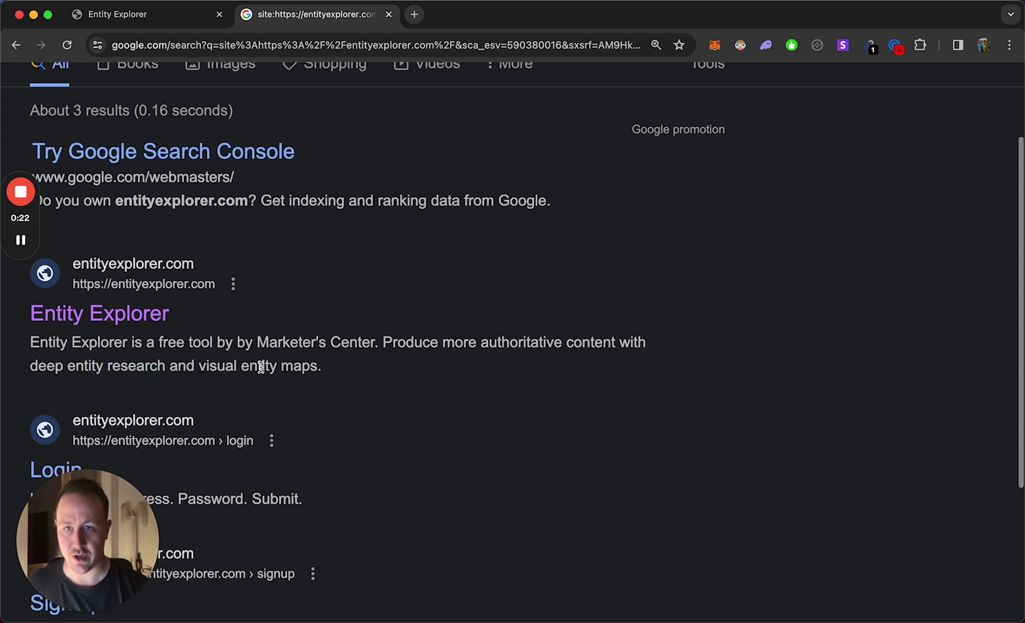
pyautogui.scroll(1, 335, 205)
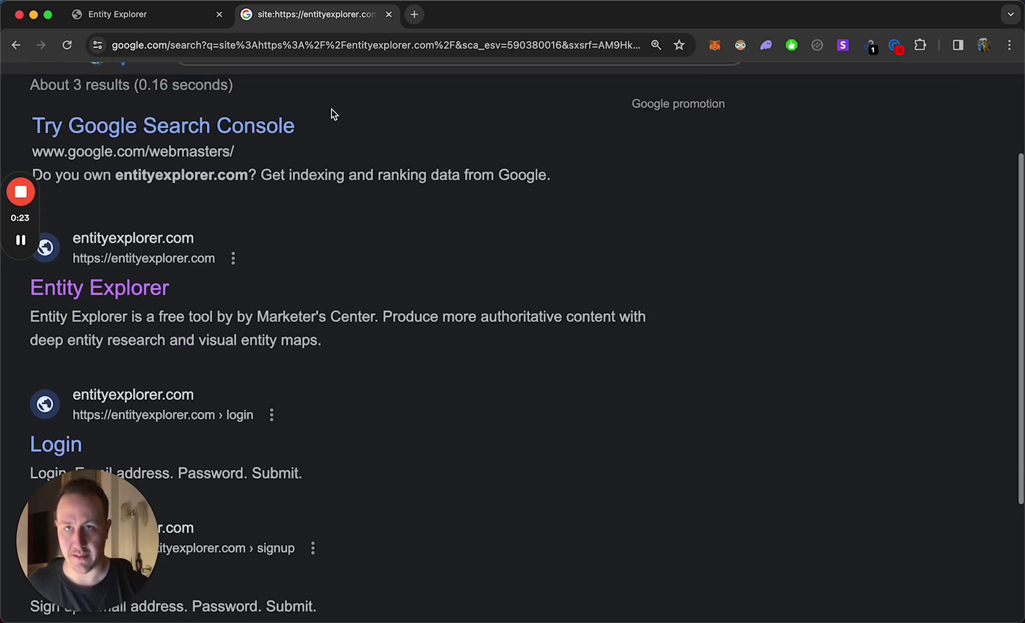
pyautogui.click(146, 26)
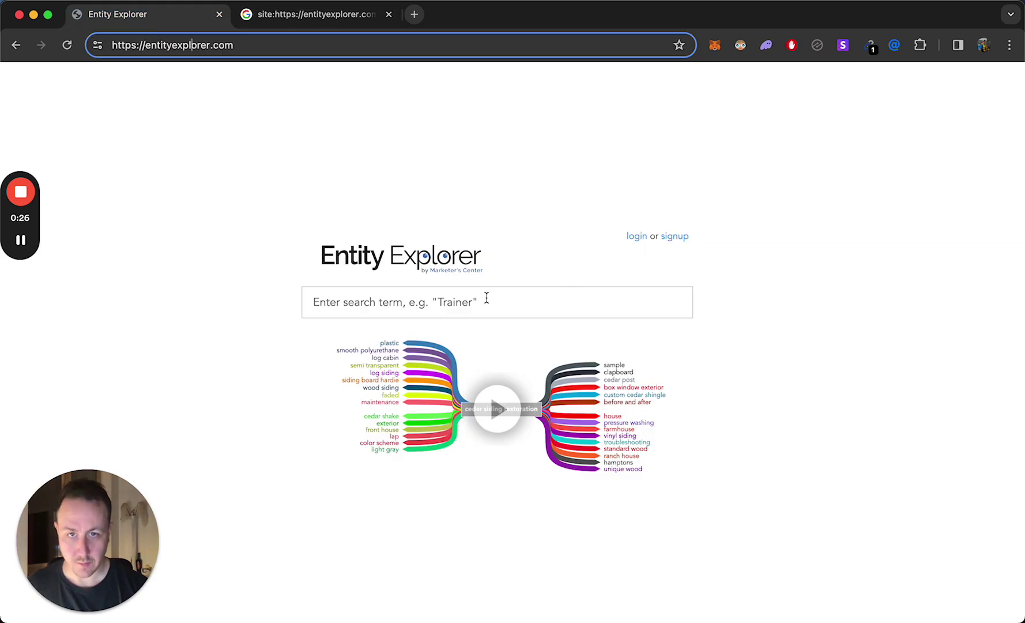
# Step: Build an entity map for the suggested search 'things to do in moncton'
pyautogui.click(486, 297)
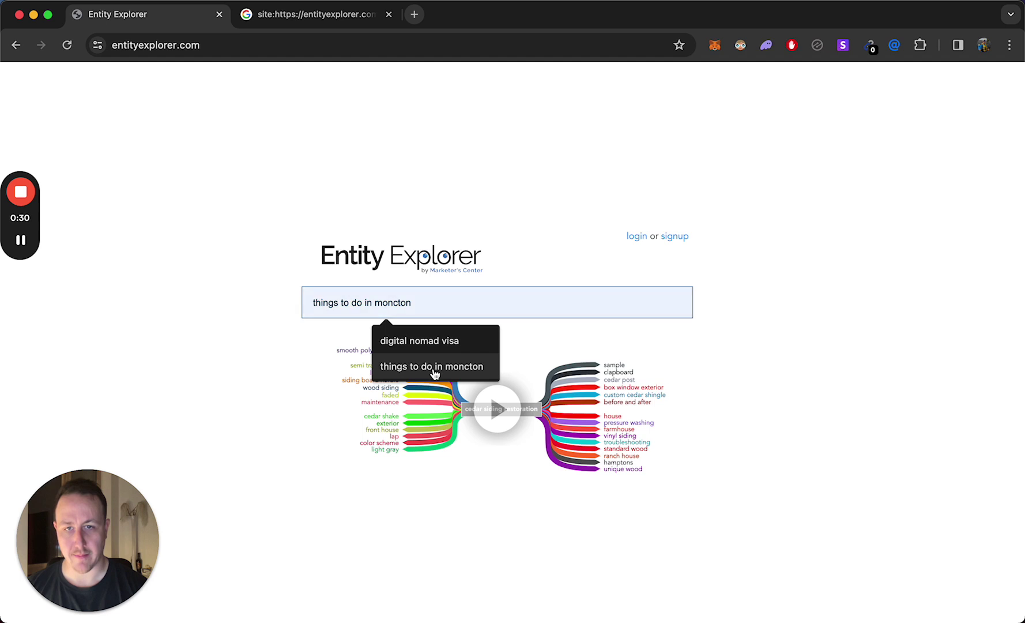
pyautogui.click(434, 369)
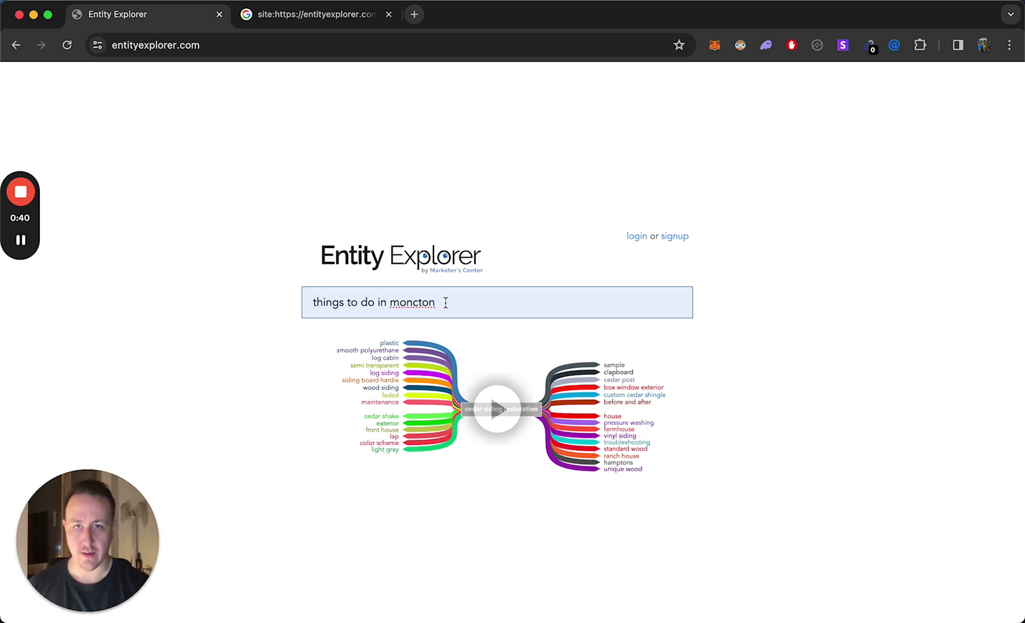
pyautogui.press('Return')
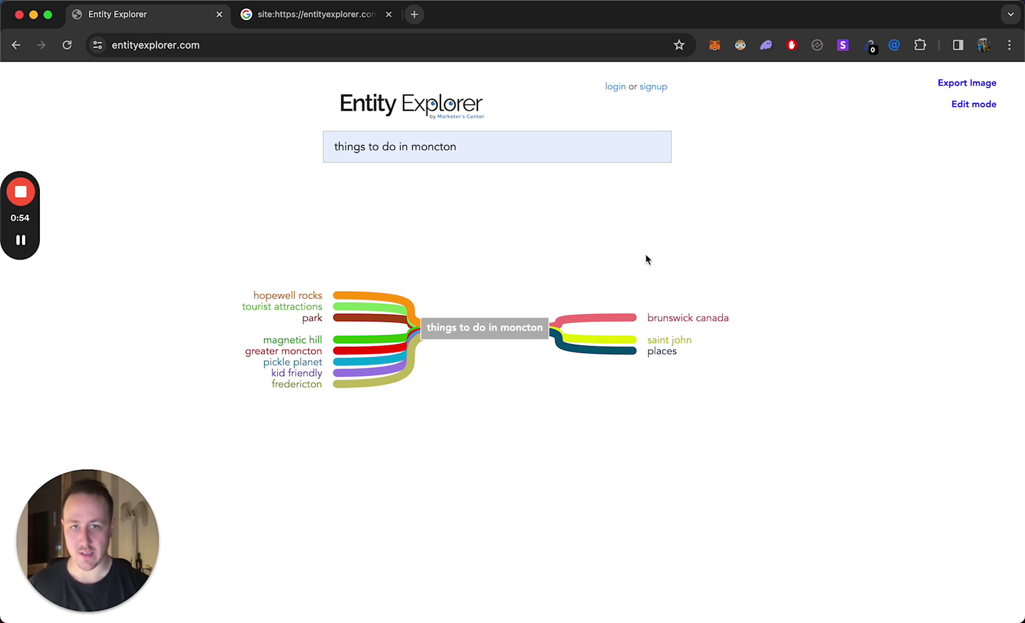
# Step: Move the hopewell rocks node up-left and list its related topic keywords
pyautogui.click(295, 297)
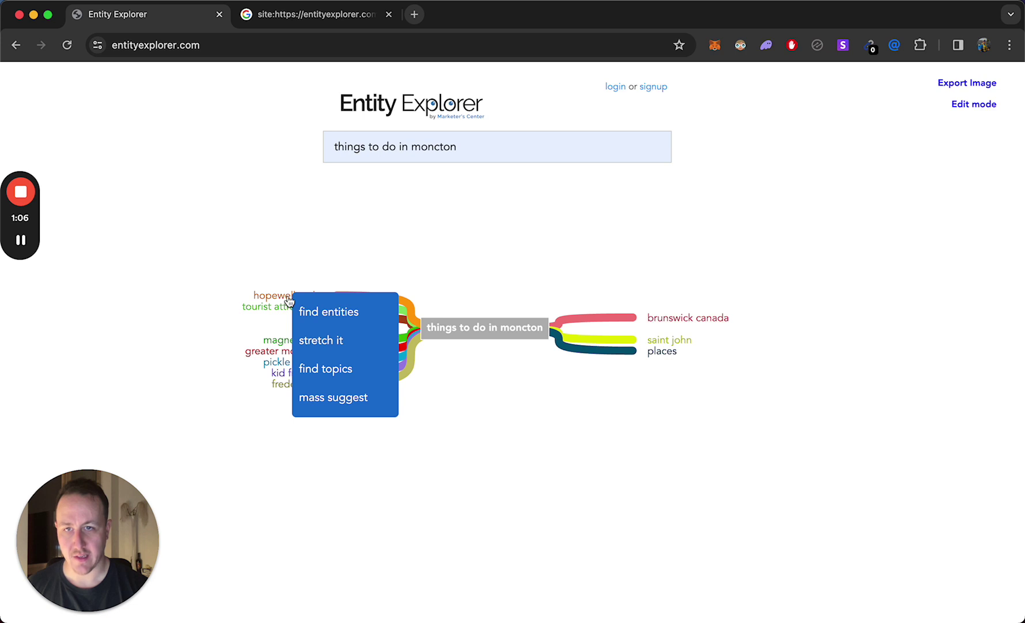
pyautogui.moveTo(288, 301); pyautogui.dragTo(232, 227)
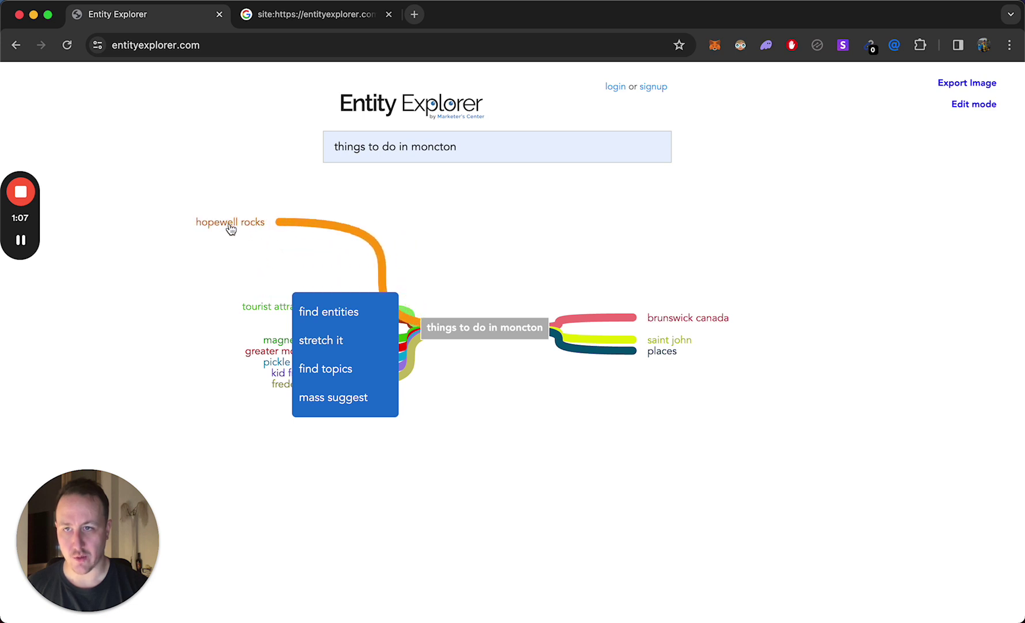
pyautogui.click(332, 375)
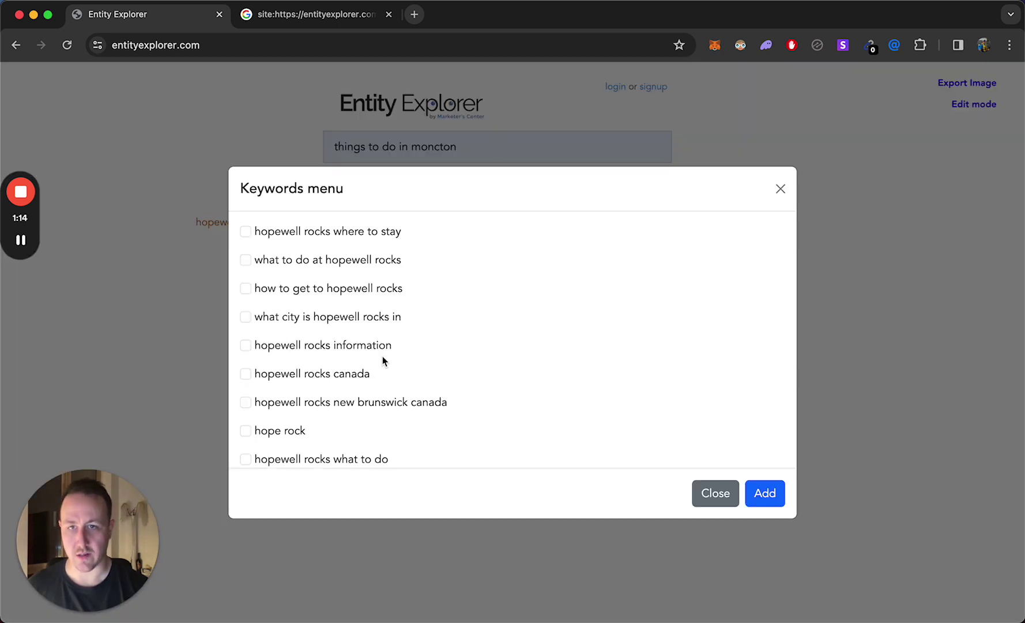
# Step: Browse the hopewell rocks keyword suggestions and close them without adding any
pyautogui.scroll(-5, 465, 358)
pyautogui.moveTo(426, 445); pyautogui.dragTo(424, 254)
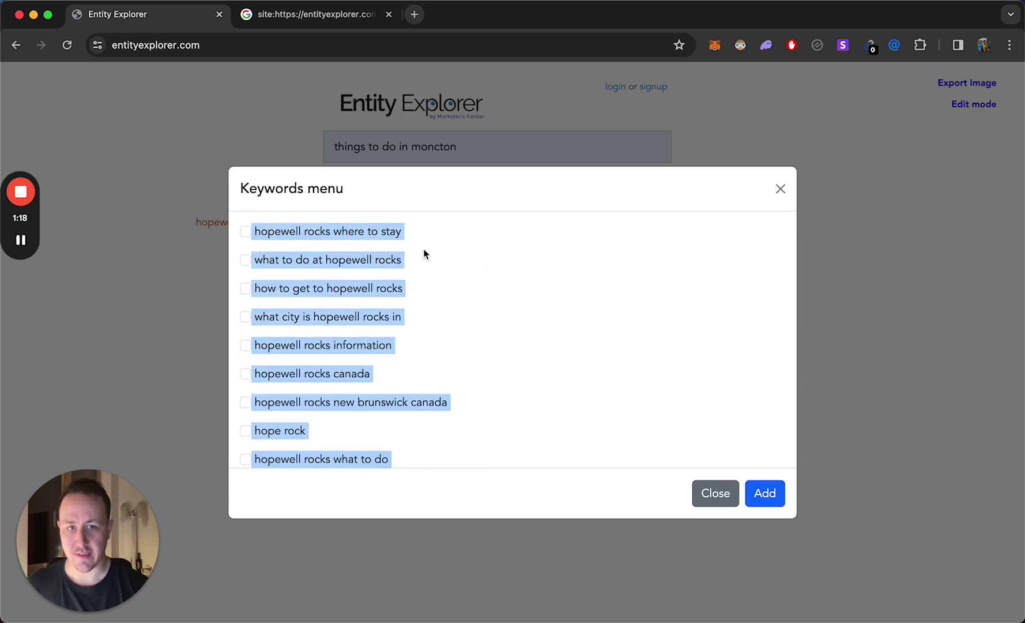
pyautogui.click(590, 277)
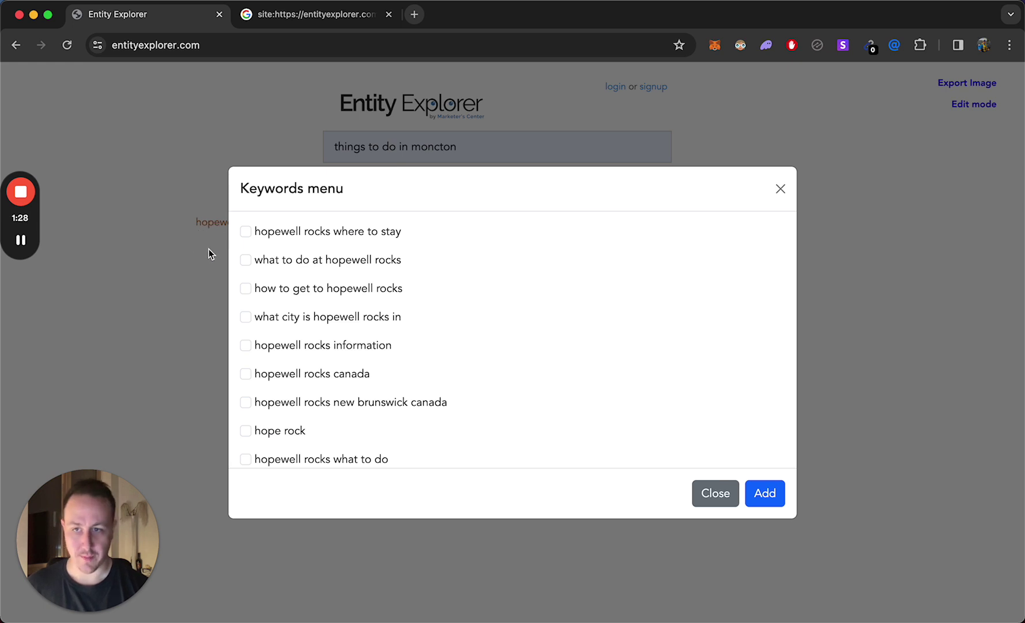
pyautogui.scroll(-5, 335, 345)
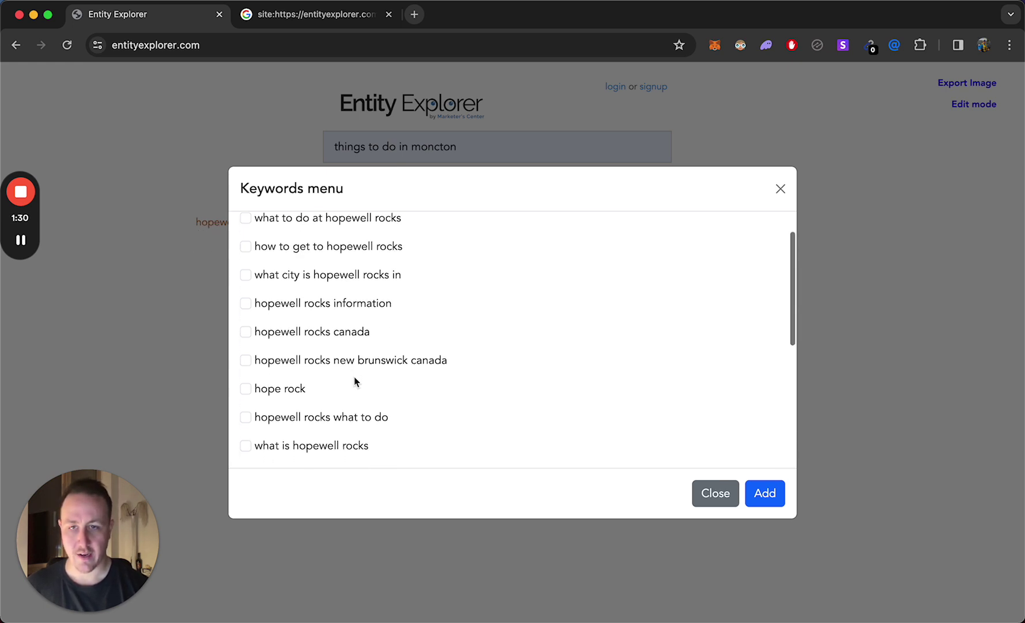
pyautogui.scroll(-2, 438, 446)
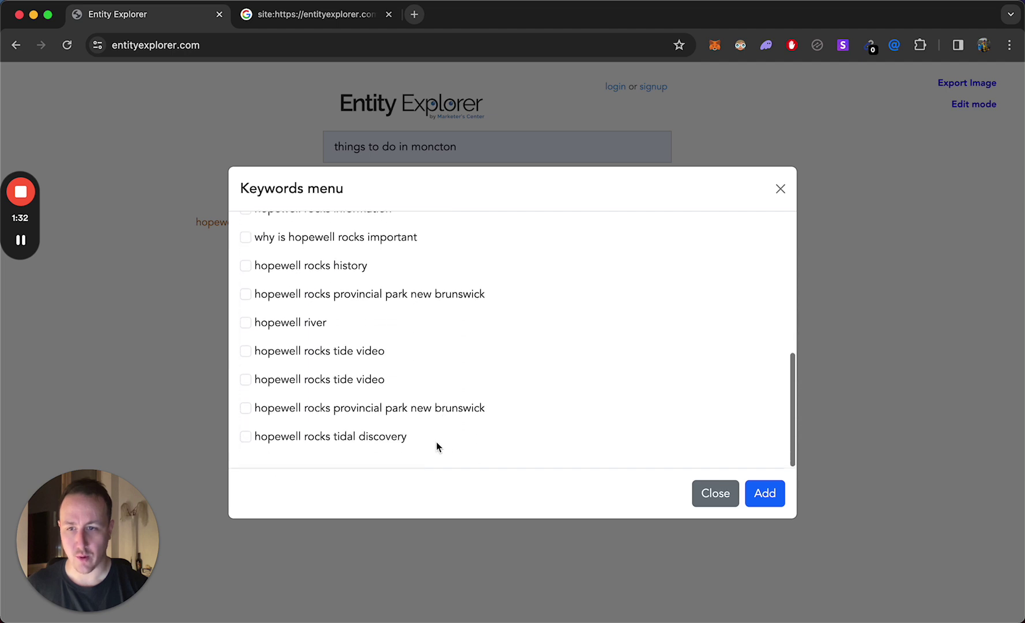
pyautogui.scroll(3, 447, 432)
pyautogui.scroll(4, 443, 403)
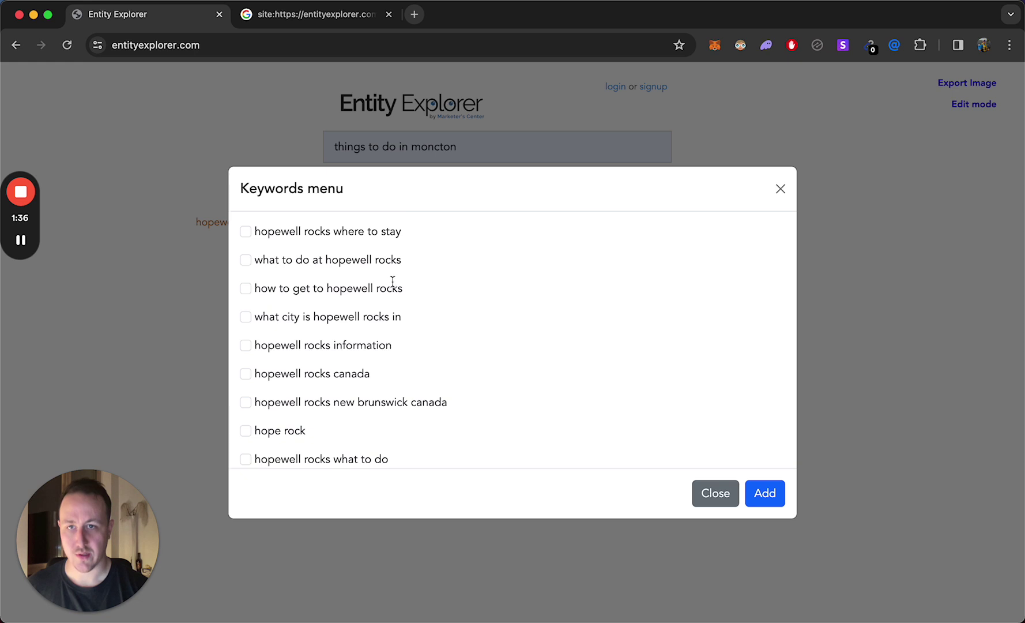
pyautogui.scroll(-1, 352, 289)
pyautogui.scroll(-3, 351, 301)
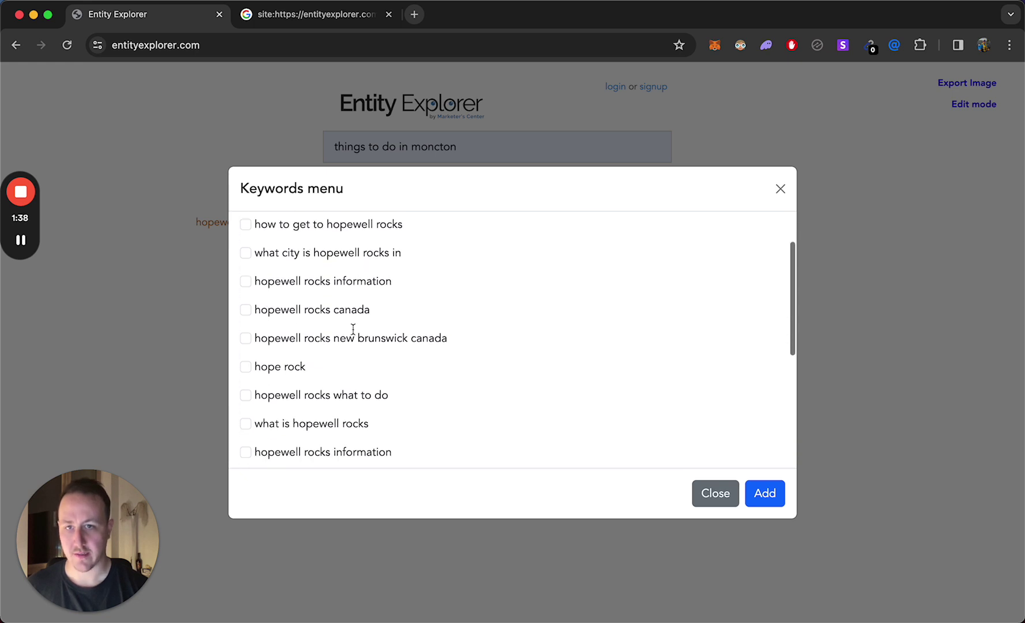
pyautogui.scroll(-2, 344, 398)
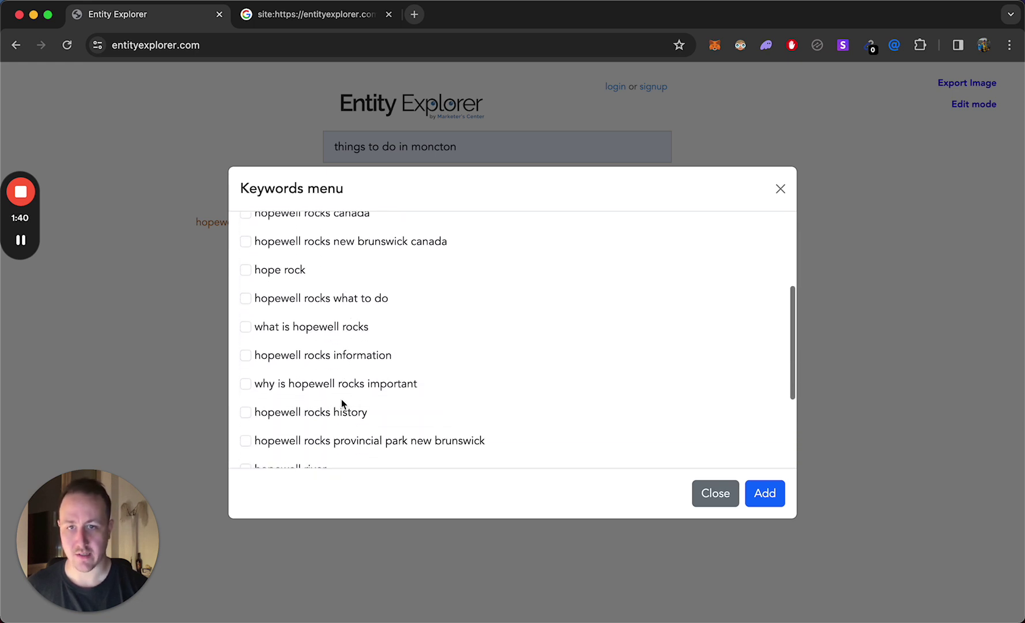
pyautogui.scroll(-5, 459, 407)
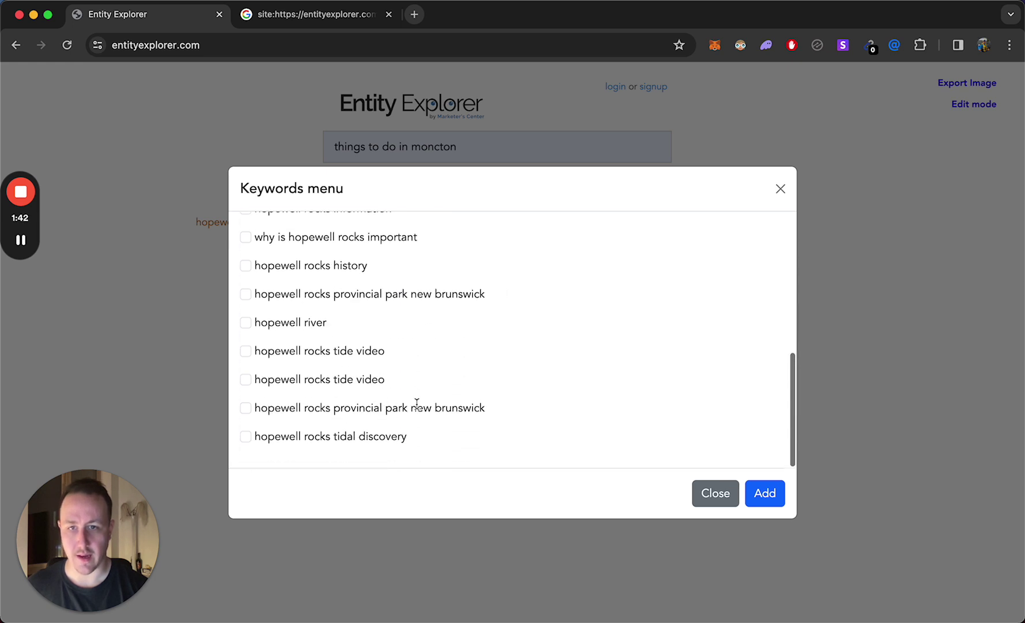
pyautogui.scroll(5, 373, 375)
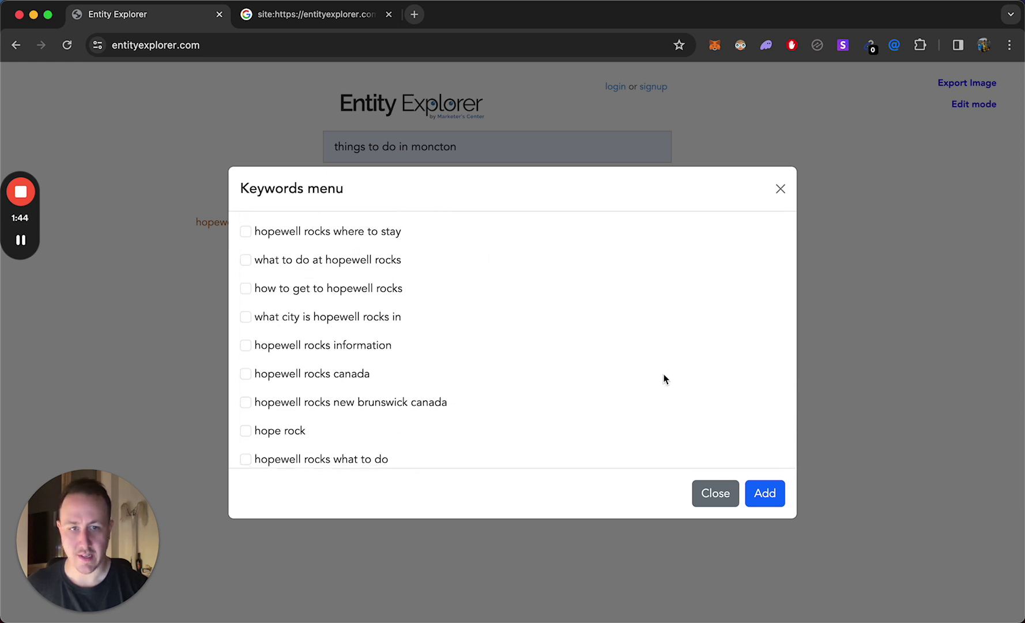
pyautogui.click(725, 497)
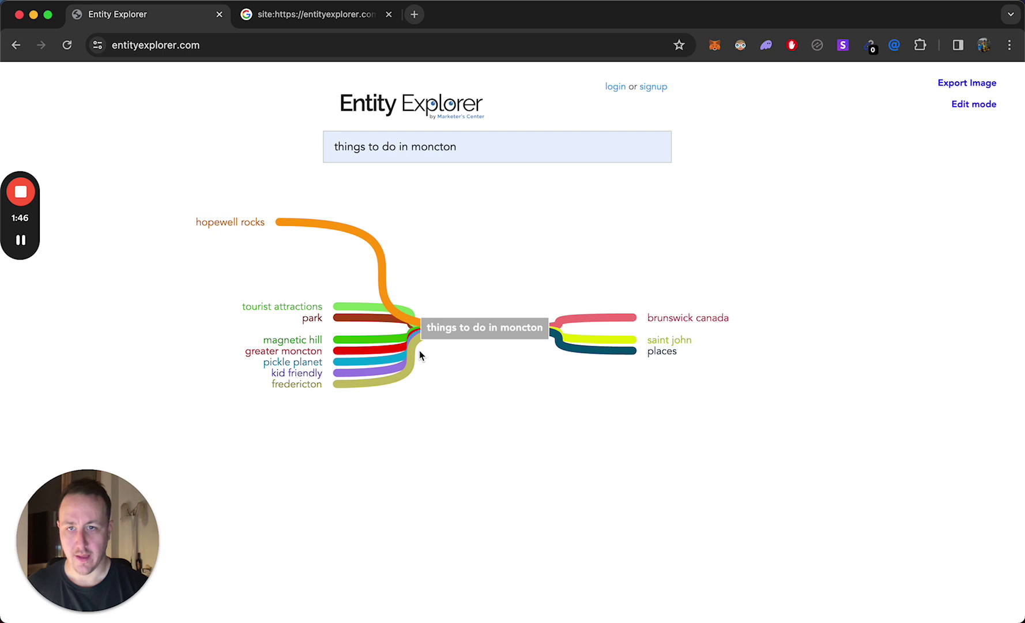
# Step: Pull magnetic hill and tourist attractions further left; review tourist attractions topics without adding
pyautogui.moveTo(286, 346); pyautogui.dragTo(224, 338)
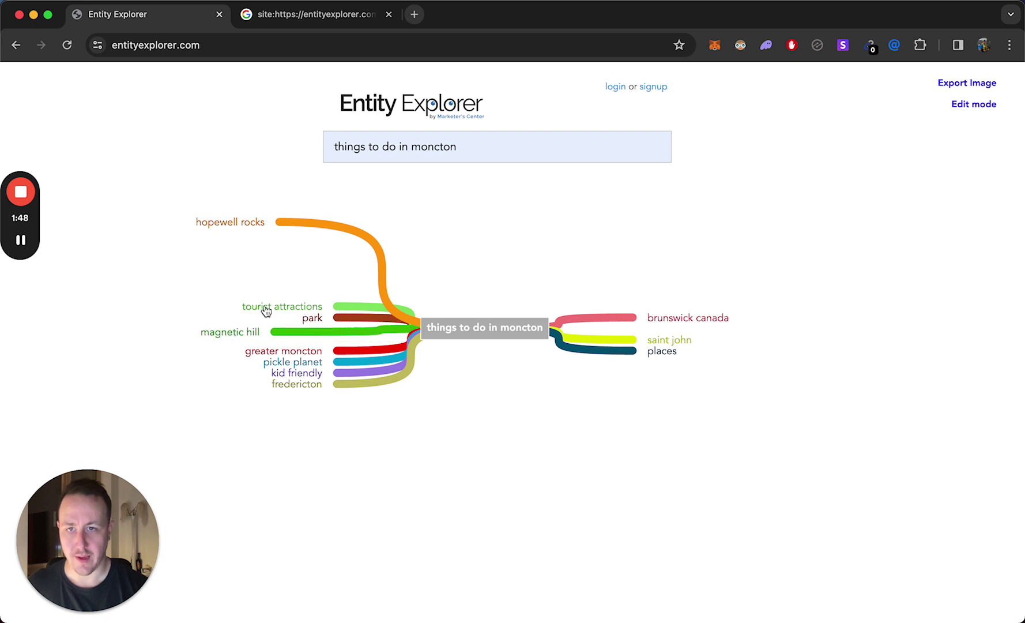
pyautogui.moveTo(266, 307); pyautogui.dragTo(198, 291)
pyautogui.click(199, 290)
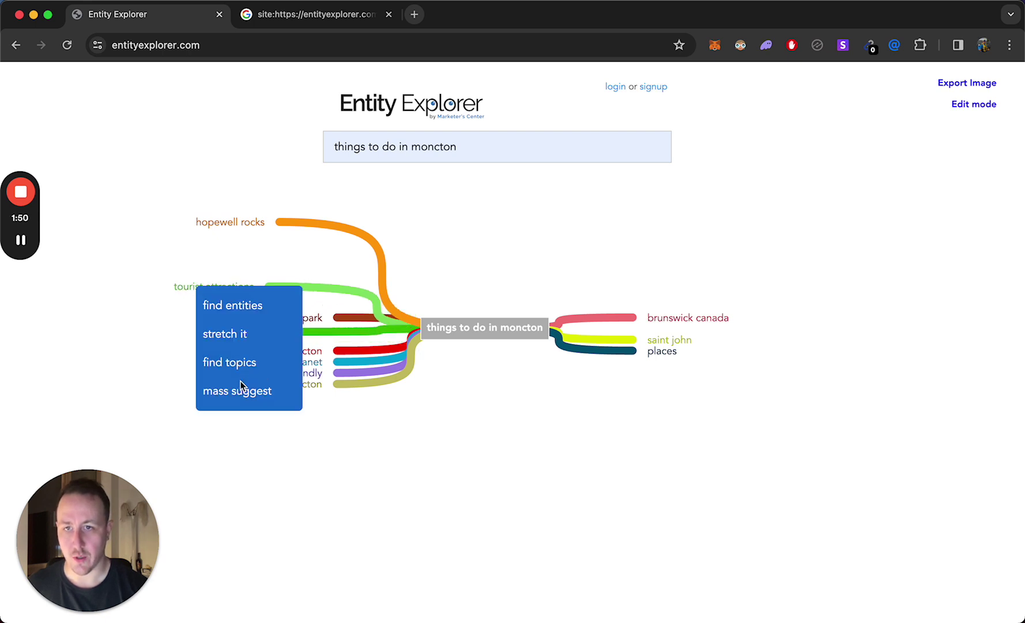
pyautogui.click(241, 364)
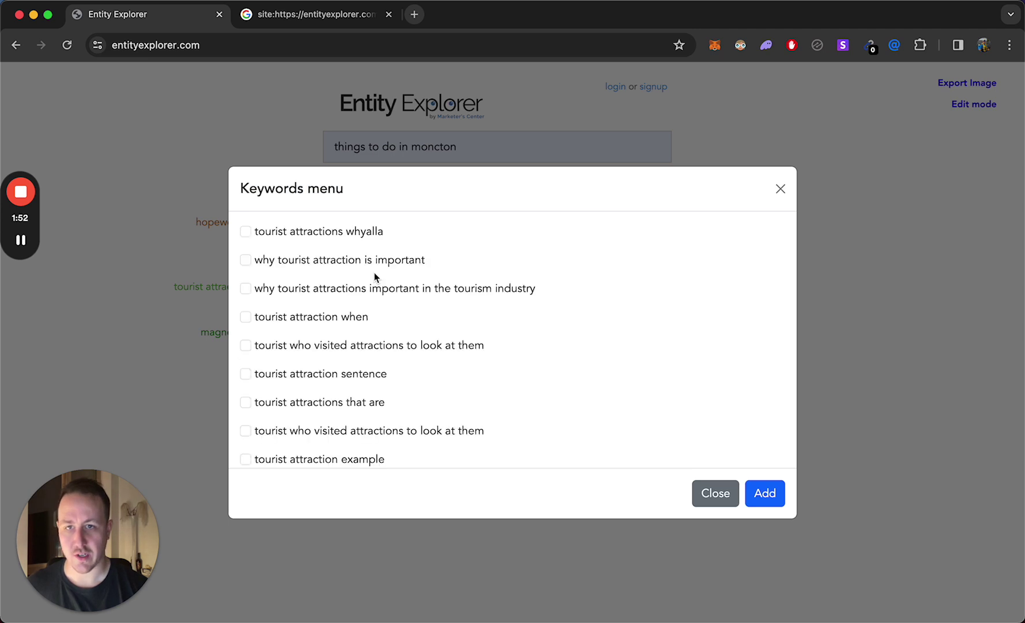
pyautogui.scroll(-8, 421, 288)
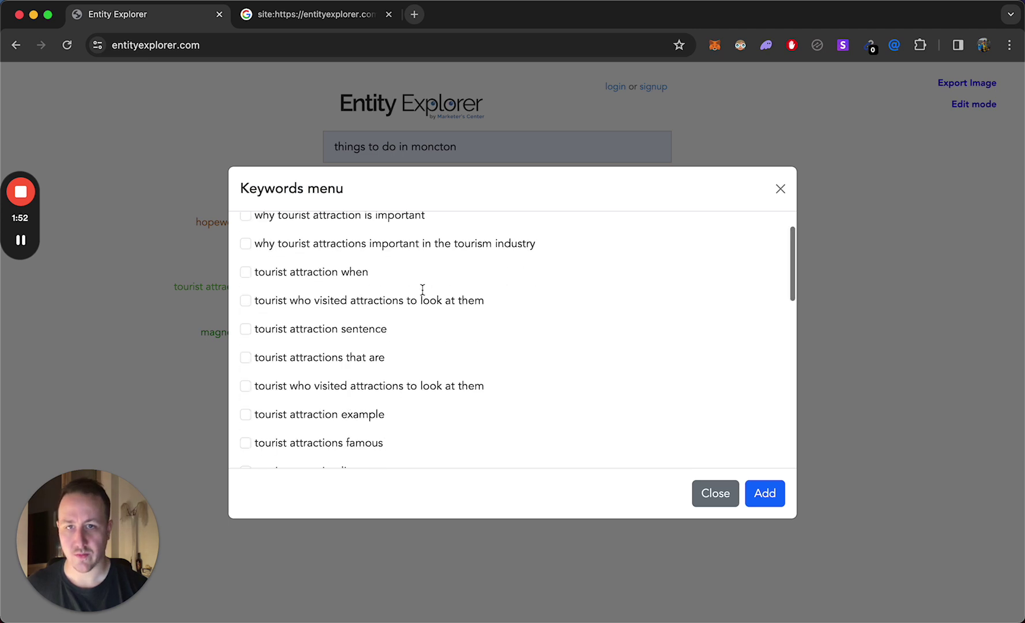
pyautogui.click(780, 188)
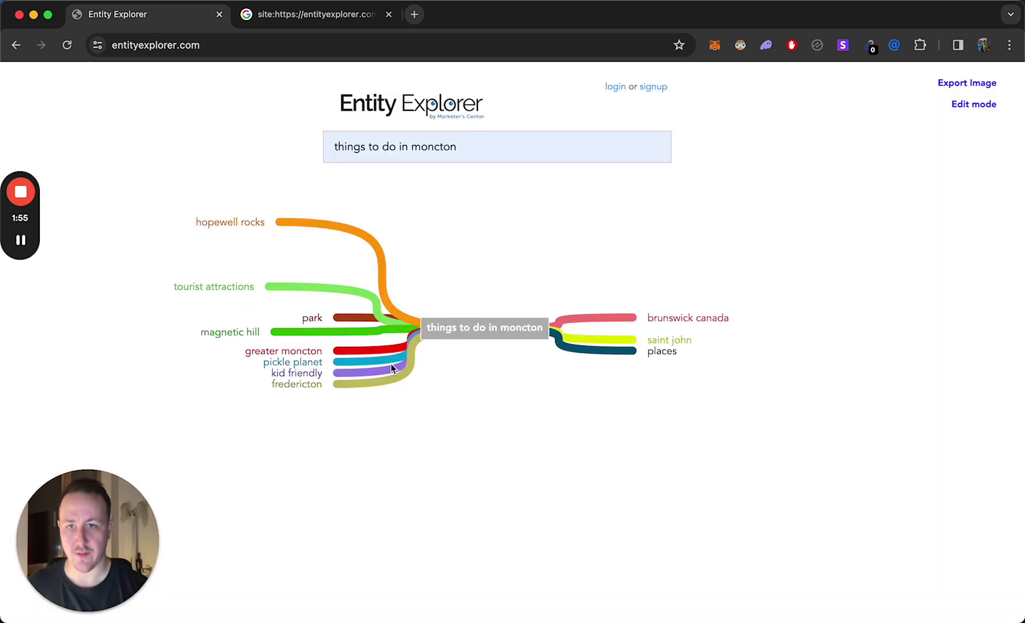
# Step: Review the magnetic hill topic suggestions and close them without adding any
pyautogui.click(231, 335)
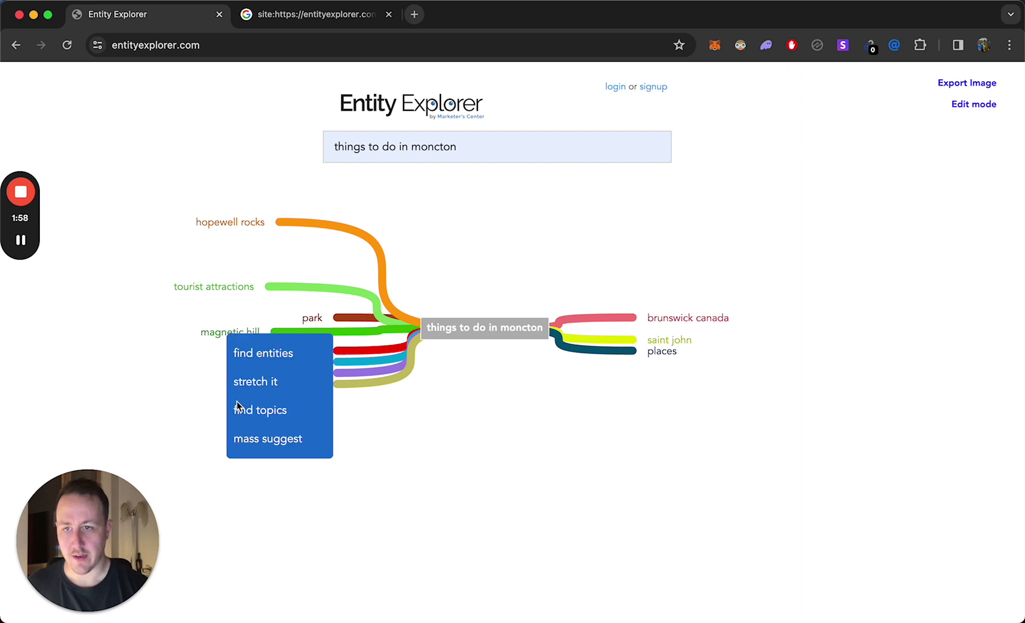
pyautogui.click(266, 415)
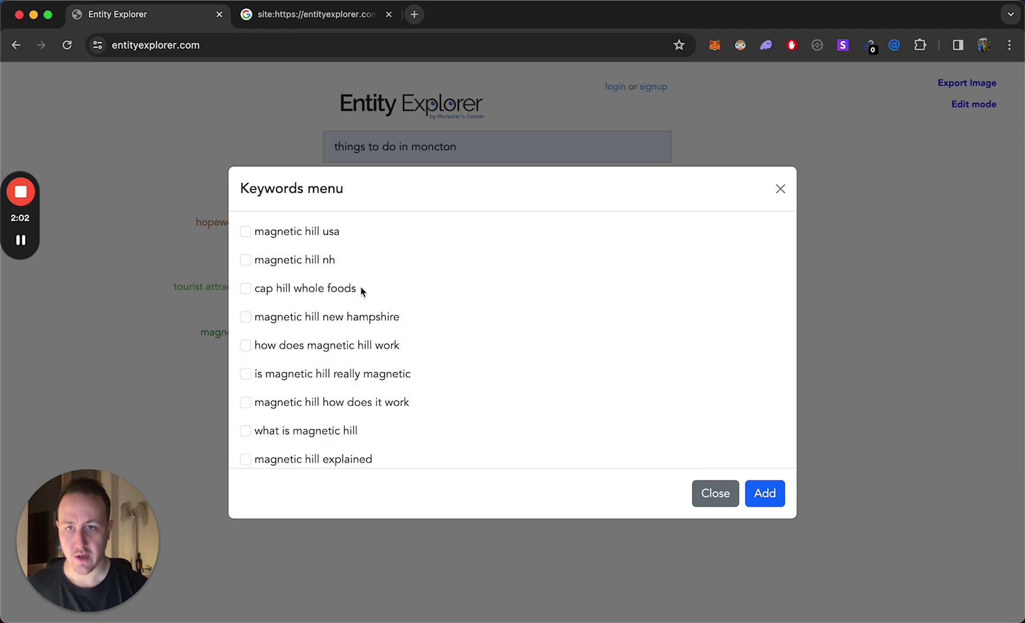
pyautogui.scroll(-5, 387, 305)
pyautogui.scroll(5, 381, 369)
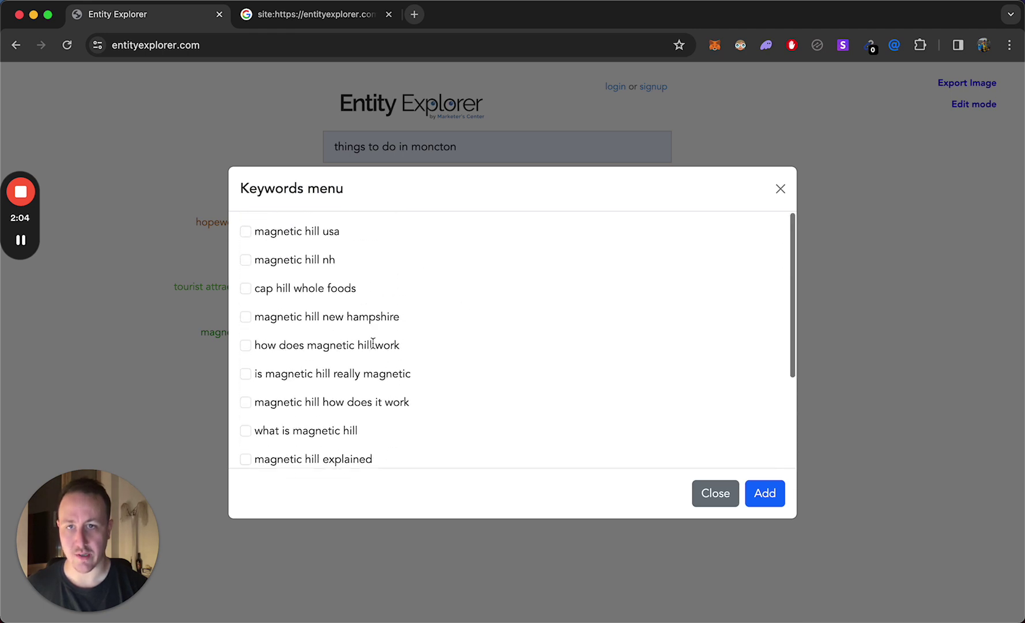
pyautogui.scroll(-3, 369, 316)
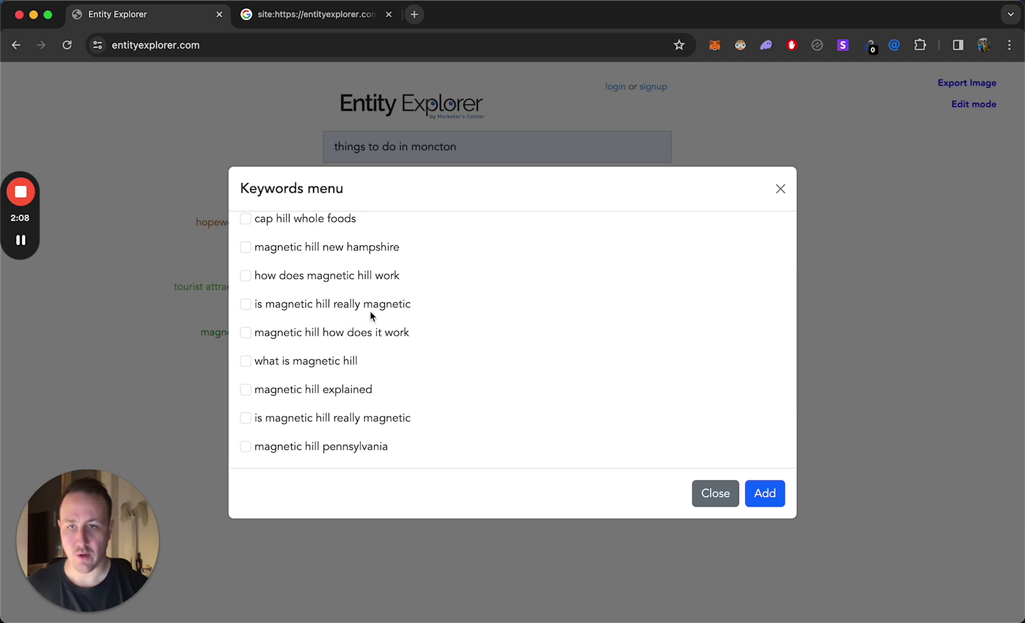
pyautogui.scroll(2, 453, 326)
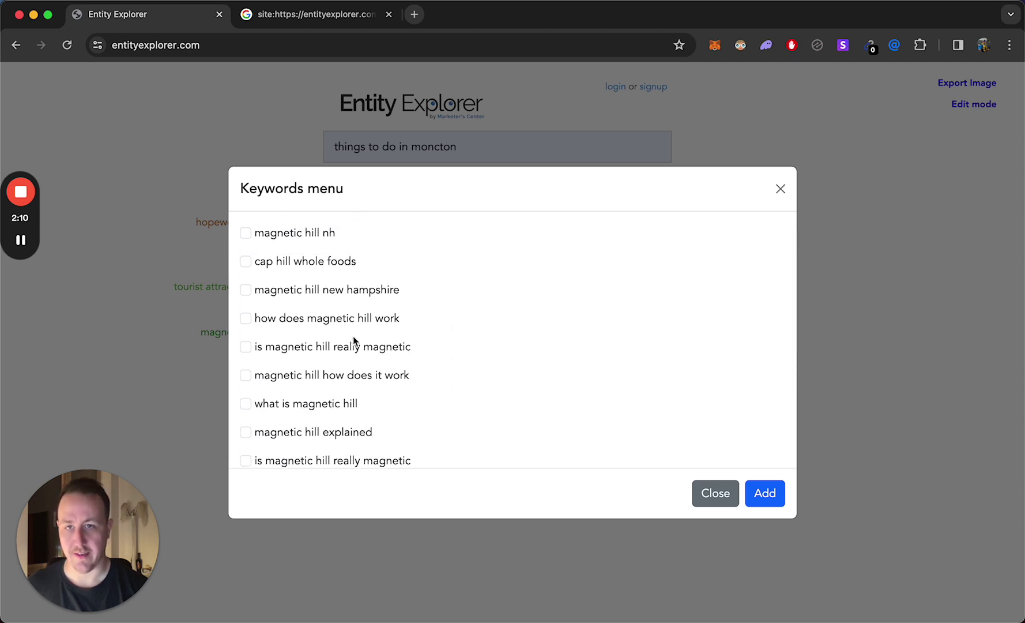
pyautogui.scroll(-2, 329, 369)
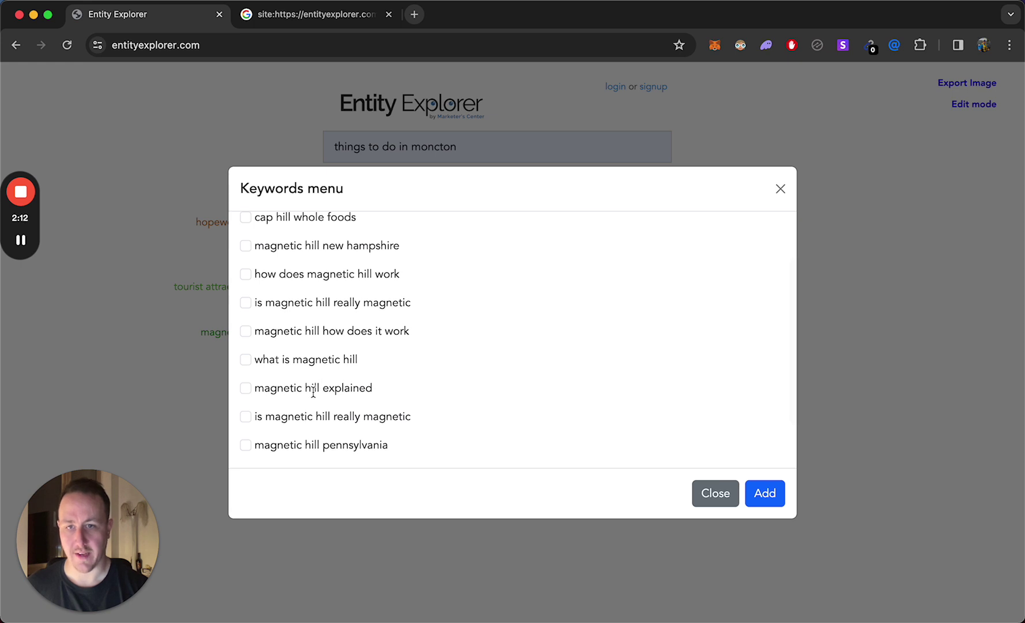
pyautogui.click(718, 505)
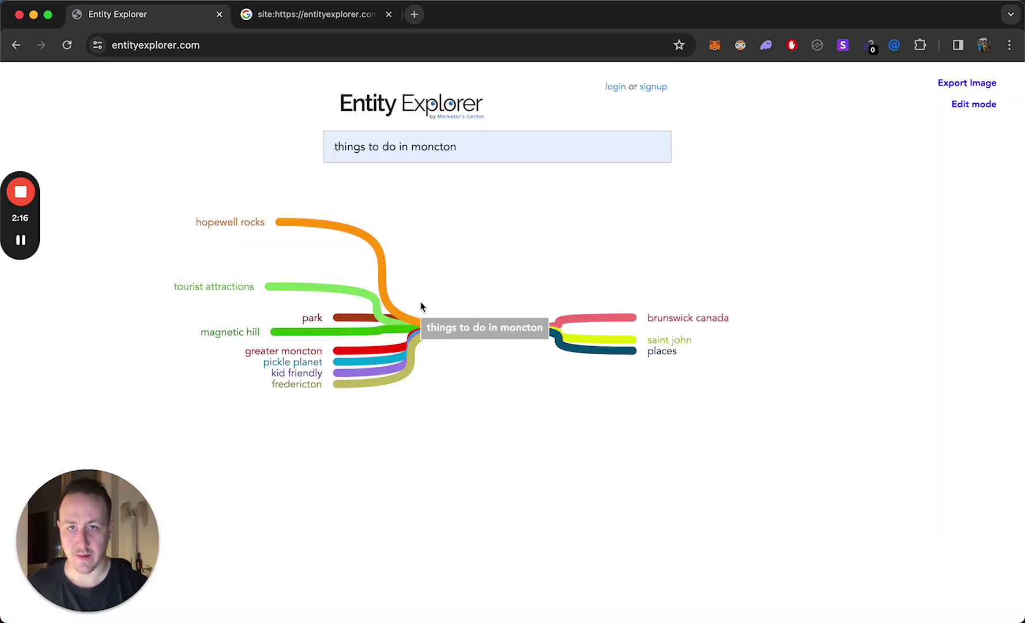
# Step: Replace the search with 'pest control halifax' and generate its map
pyautogui.tripleClick(423, 145)
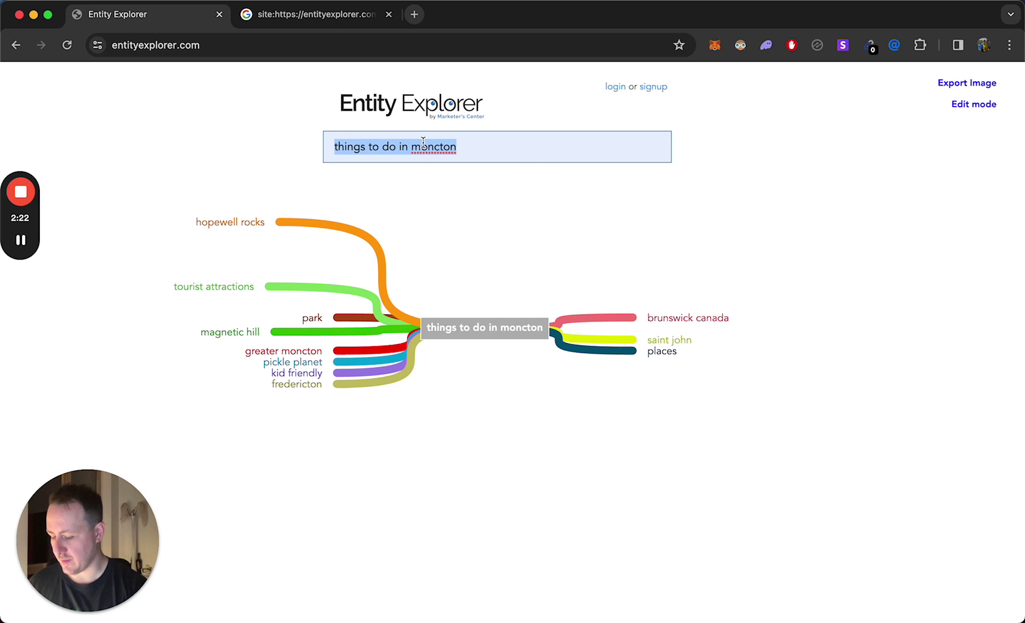
pyautogui.write('pest control ha')
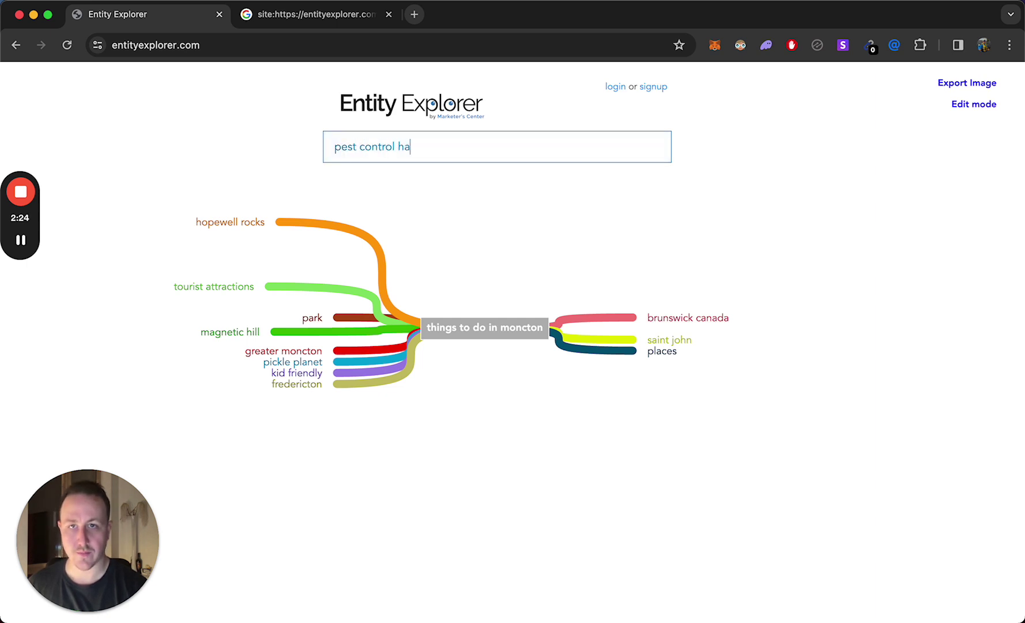
pyautogui.write('lifax')
pyautogui.press('Return')
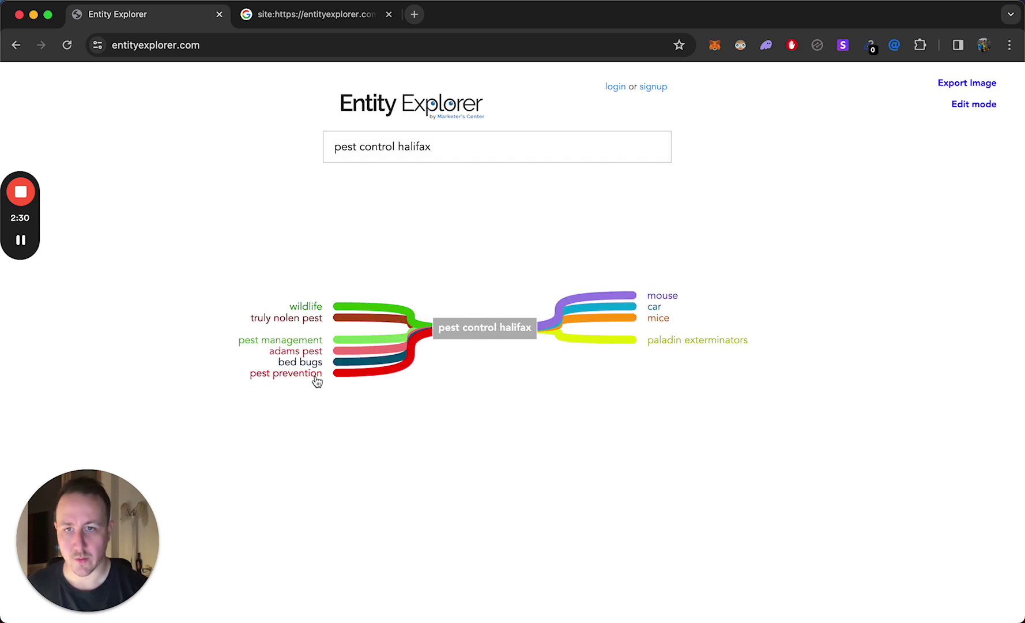
# Step: Spread out the mouse, car and pest management branches
pyautogui.click(640, 294)
pyautogui.moveTo(652, 310); pyautogui.dragTo(666, 281)
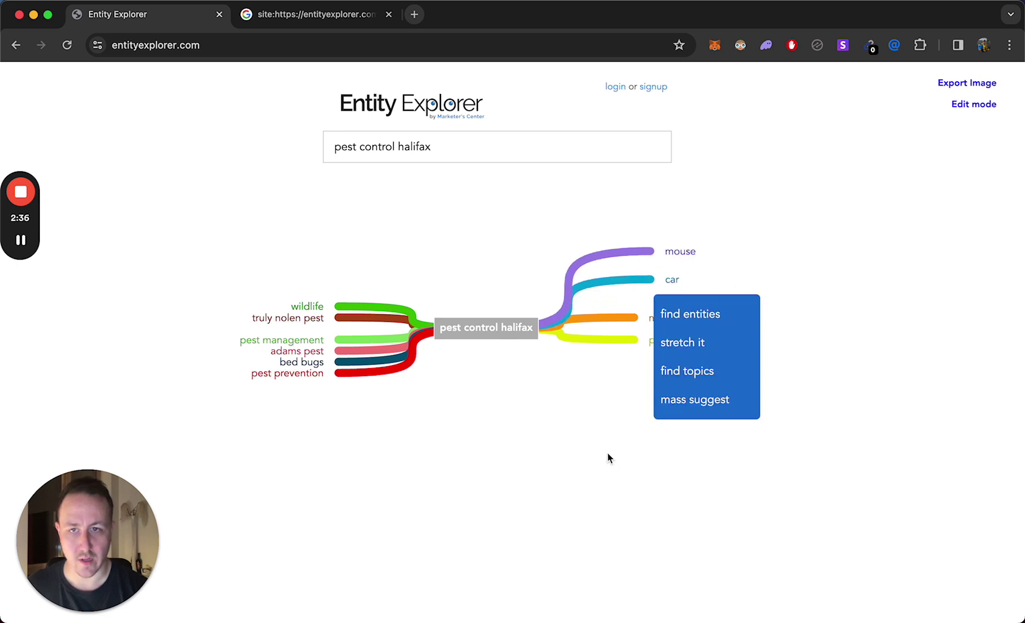
pyautogui.moveTo(286, 340)
pyautogui.mouseDown()
pyautogui.moveTo(263, 330)
pyautogui.moveTo(183, 341)
pyautogui.mouseUp()
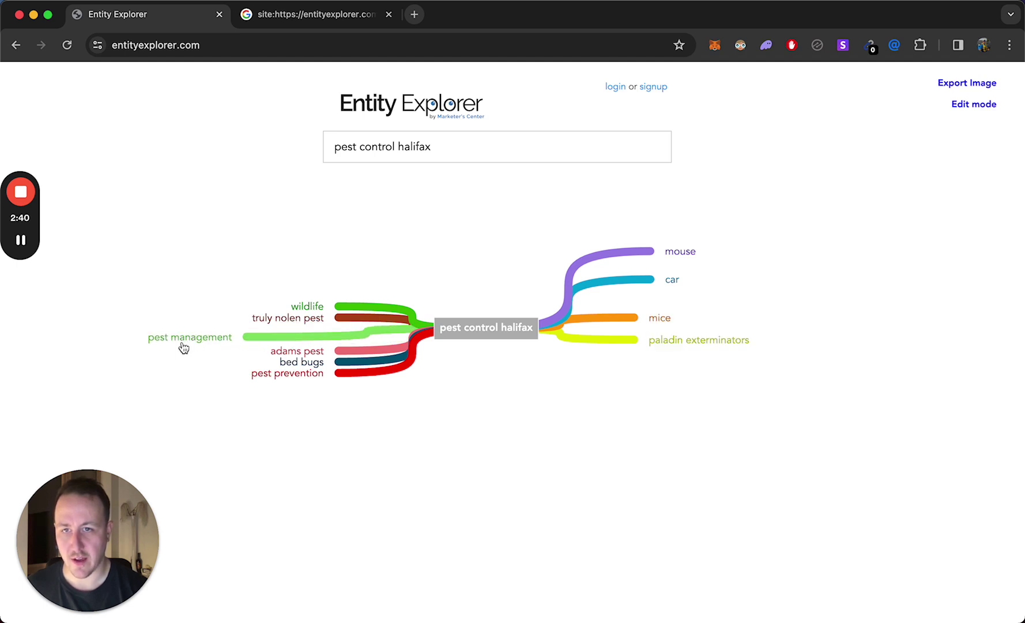
# Step: Browse the pest management topic suggestions and dismiss them without adding keywords
pyautogui.click(185, 340)
pyautogui.click(223, 414)
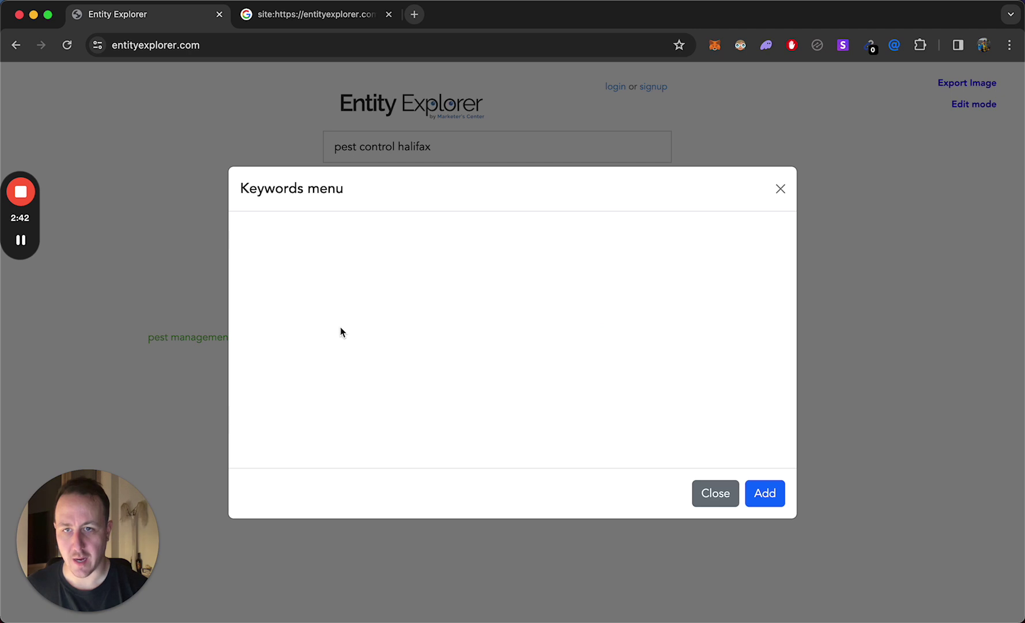
pyautogui.scroll(-5, 435, 276)
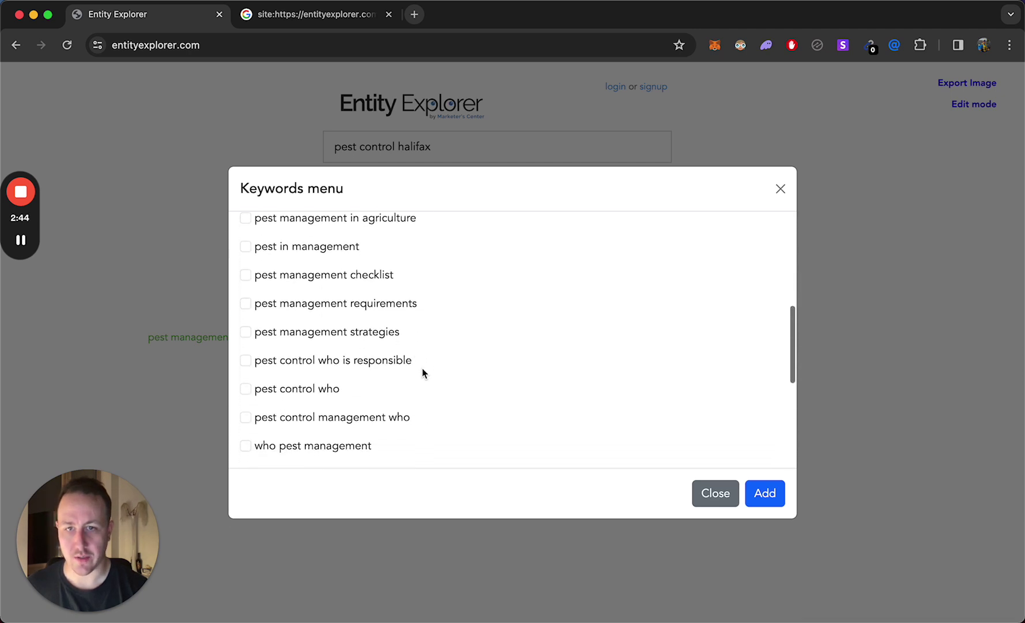
pyautogui.scroll(-5, 430, 394)
pyautogui.scroll(10, 435, 408)
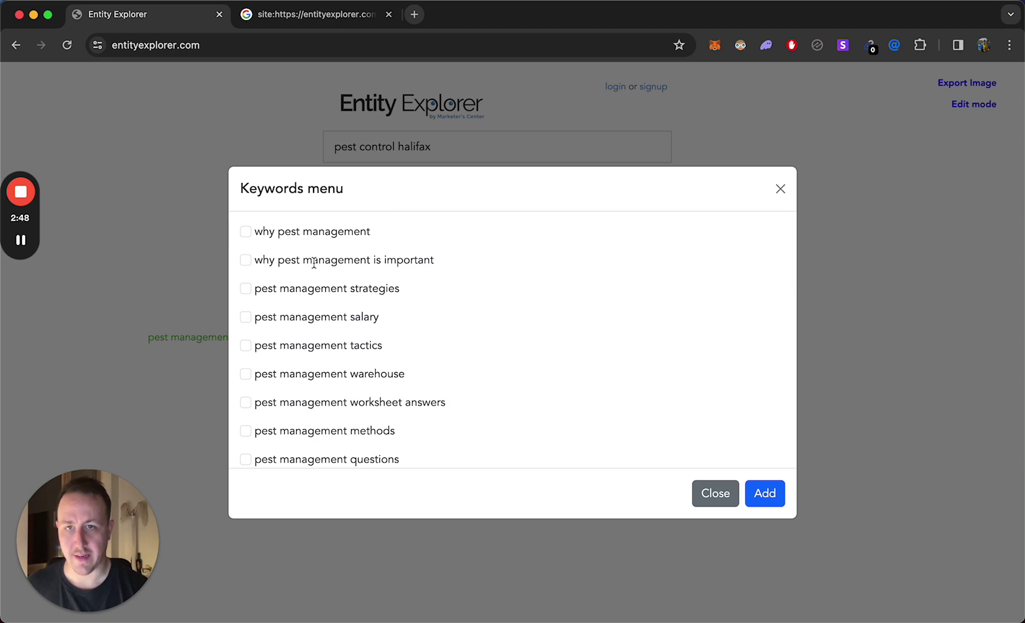
pyautogui.scroll(-3, 343, 287)
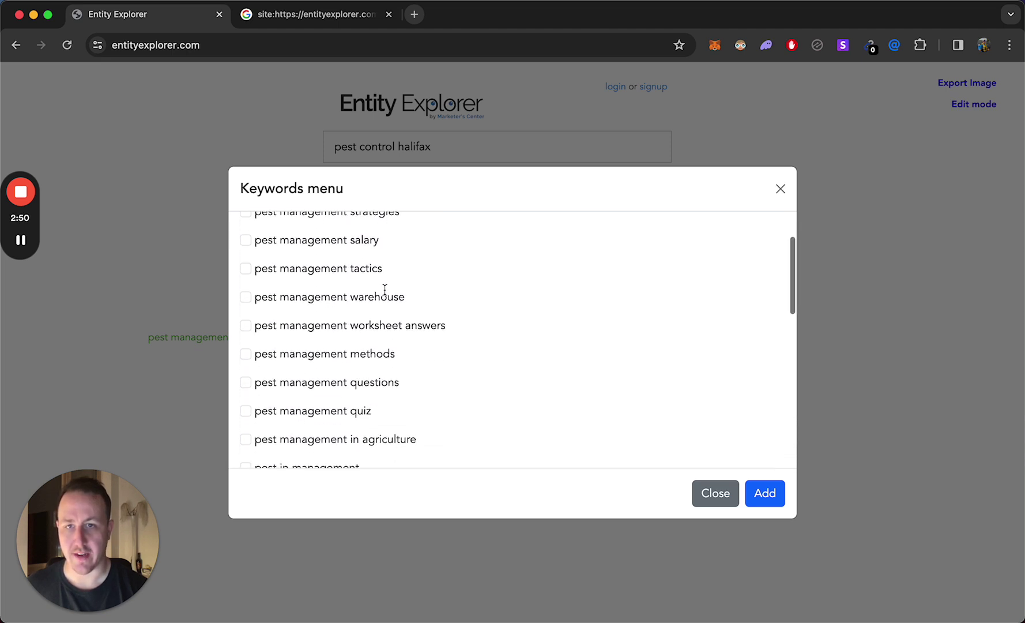
pyautogui.scroll(-1, 393, 311)
pyautogui.scroll(-2, 346, 311)
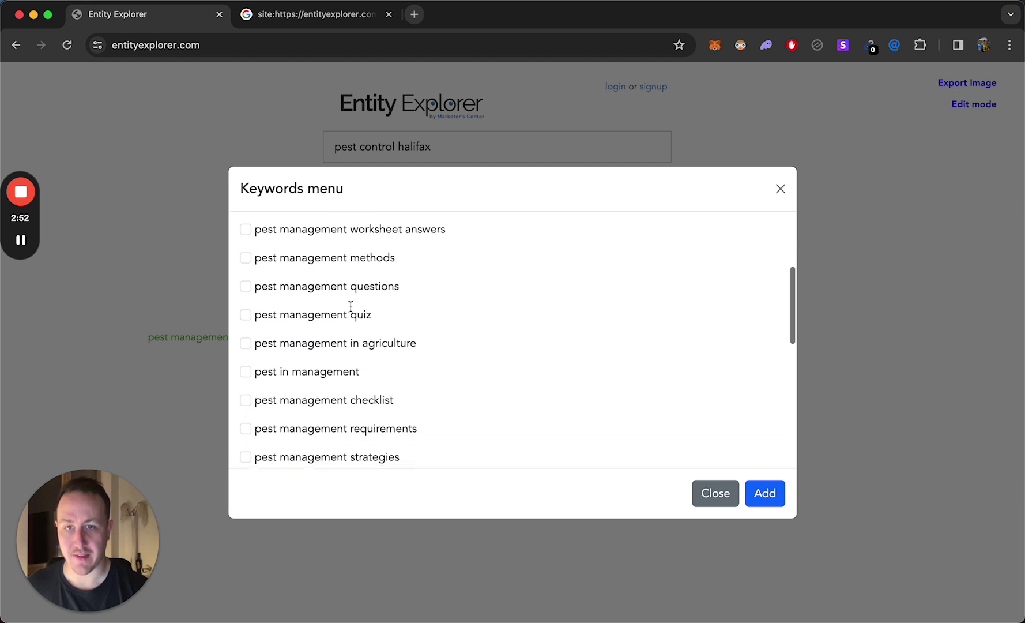
pyautogui.click(719, 494)
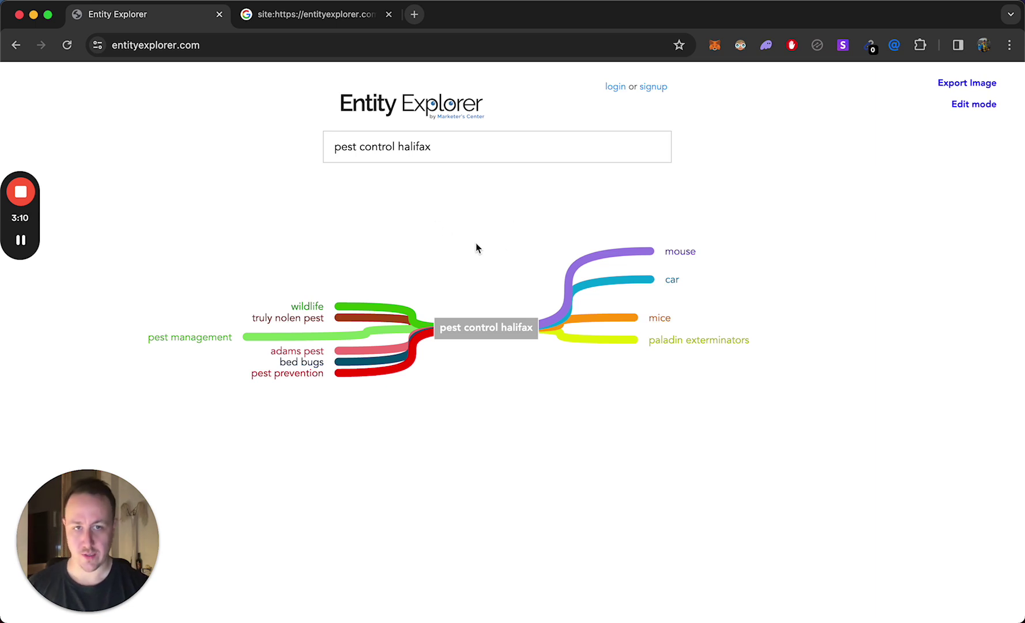
# Step: Replace the search with the 'digital nomad visa' suggestion to build its map
pyautogui.doubleClick(381, 151)
pyautogui.tripleClick(381, 152)
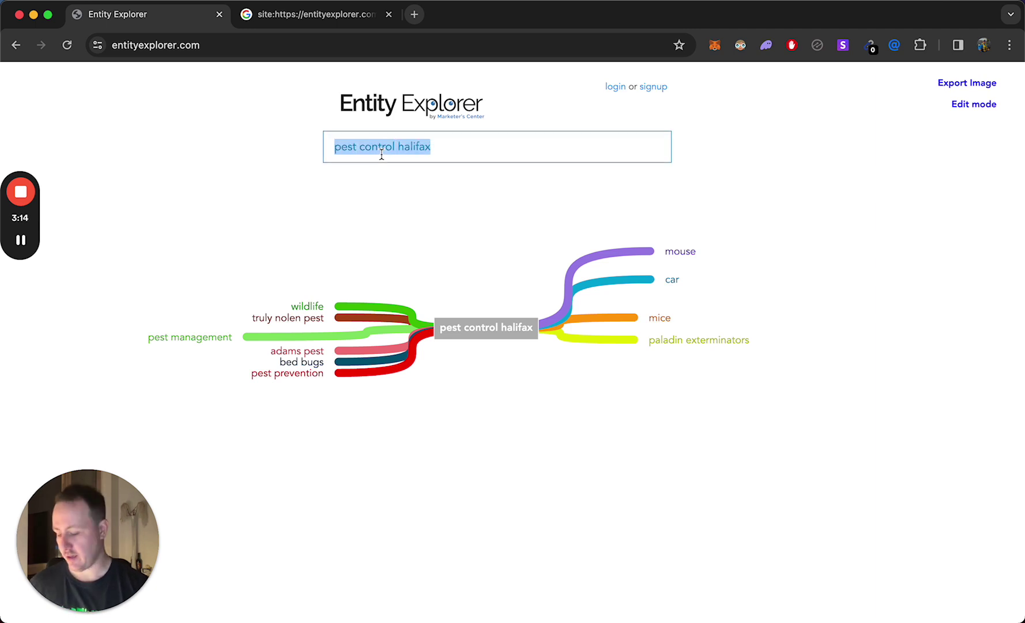
pyautogui.write('digit')
pyautogui.click(444, 184)
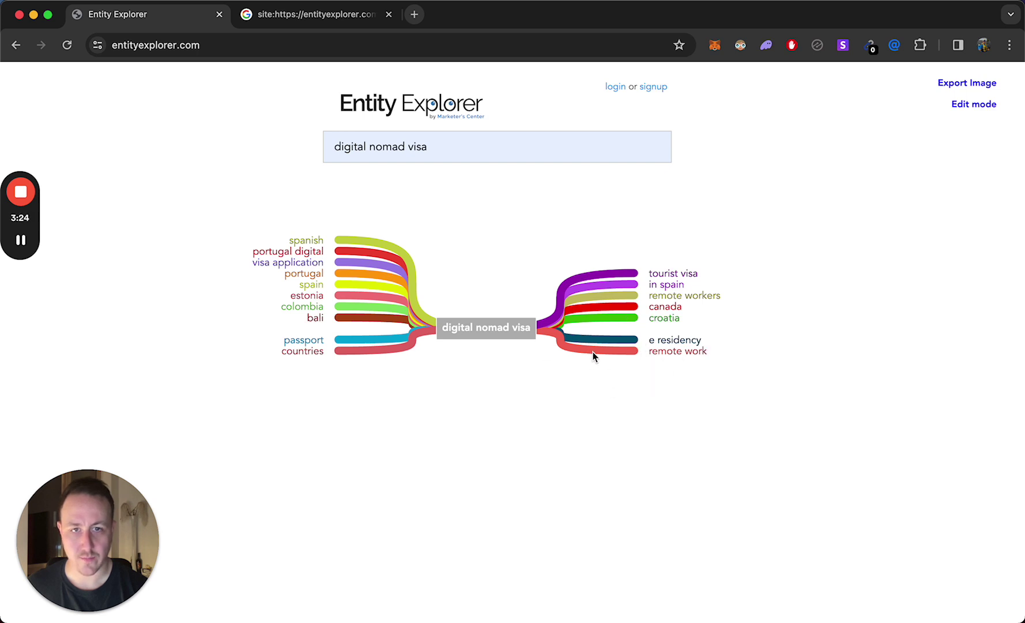
# Step: Spread apart the remote work, e residency, canada and croatia branches
pyautogui.moveTo(593, 352); pyautogui.dragTo(561, 374)
pyautogui.moveTo(634, 382); pyautogui.dragTo(591, 465)
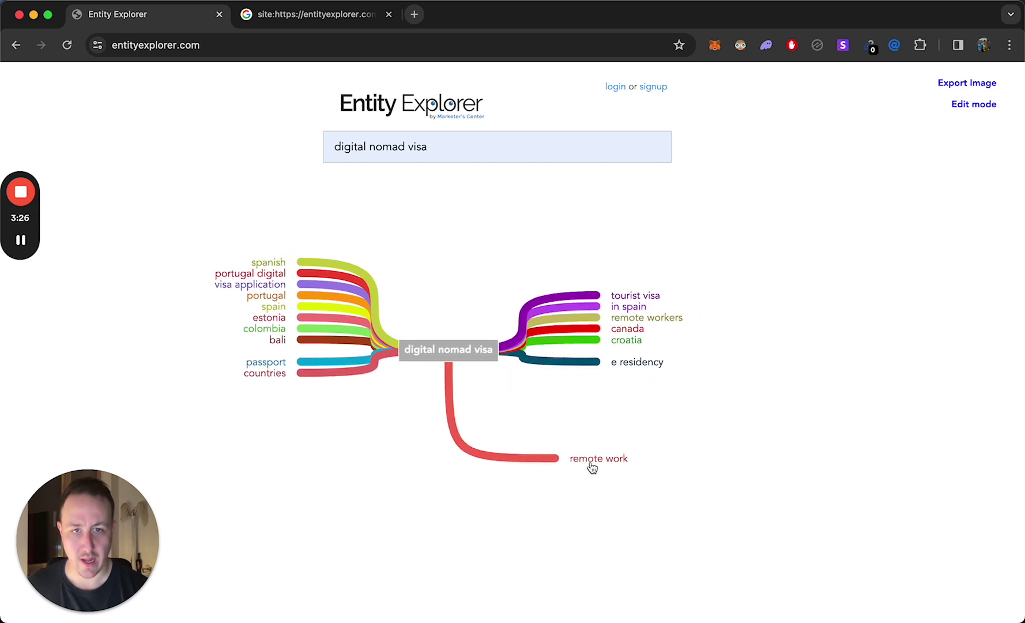
pyautogui.moveTo(633, 366); pyautogui.dragTo(674, 408)
pyautogui.moveTo(635, 335); pyautogui.dragTo(656, 358)
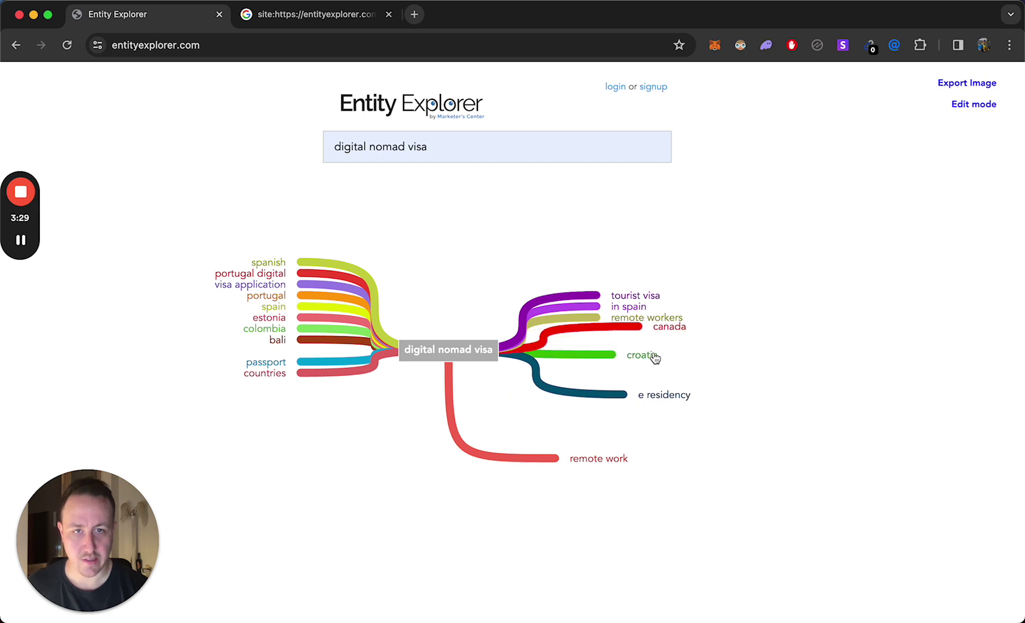
pyautogui.click(669, 397)
# Step: Add estonia as a sub-keyword under the e residency branch
pyautogui.click(704, 417)
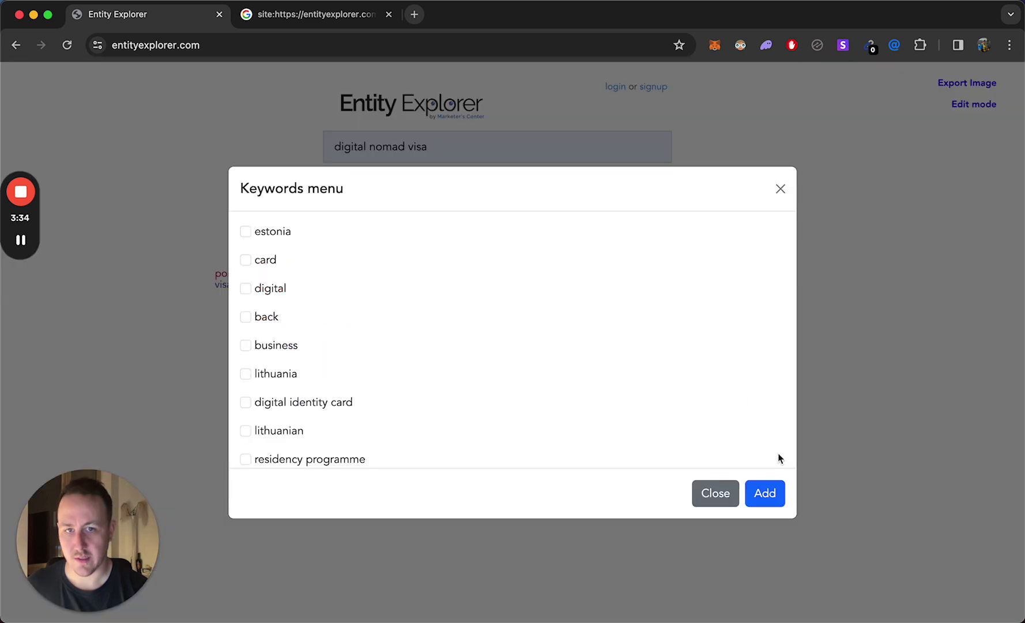
pyautogui.scroll(-5, 562, 358)
pyautogui.scroll(5, 518, 317)
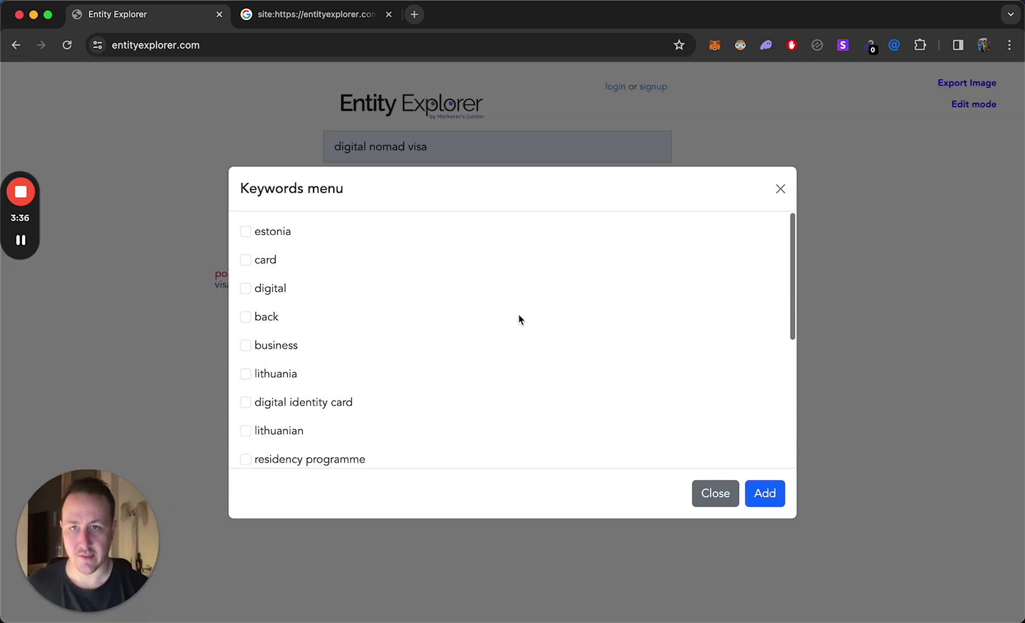
pyautogui.scroll(-1, 384, 271)
pyautogui.scroll(-5, 426, 318)
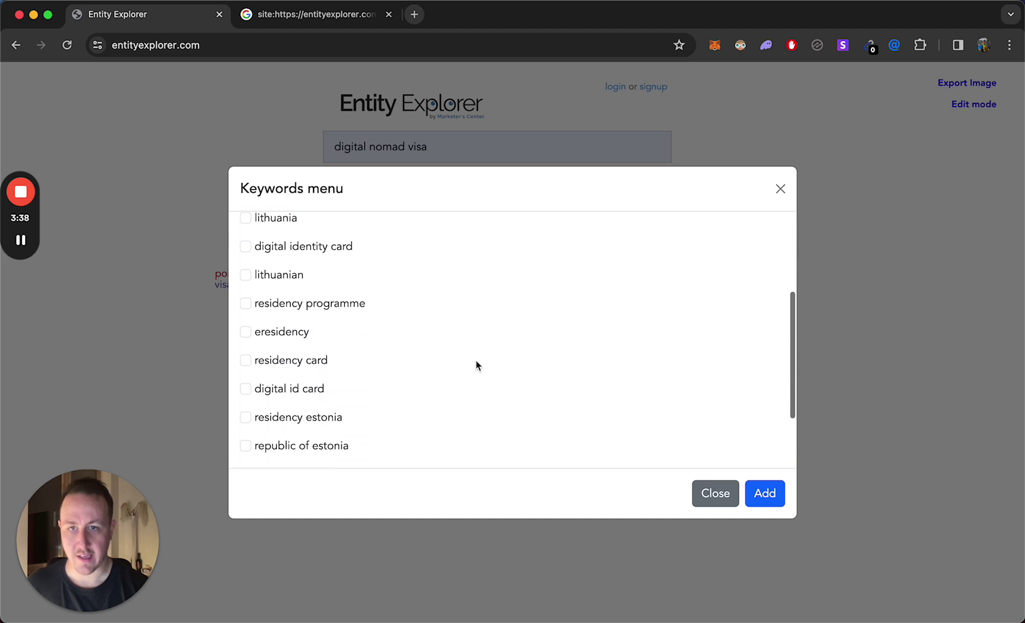
pyautogui.scroll(-1, 404, 406)
pyautogui.scroll(5, 341, 358)
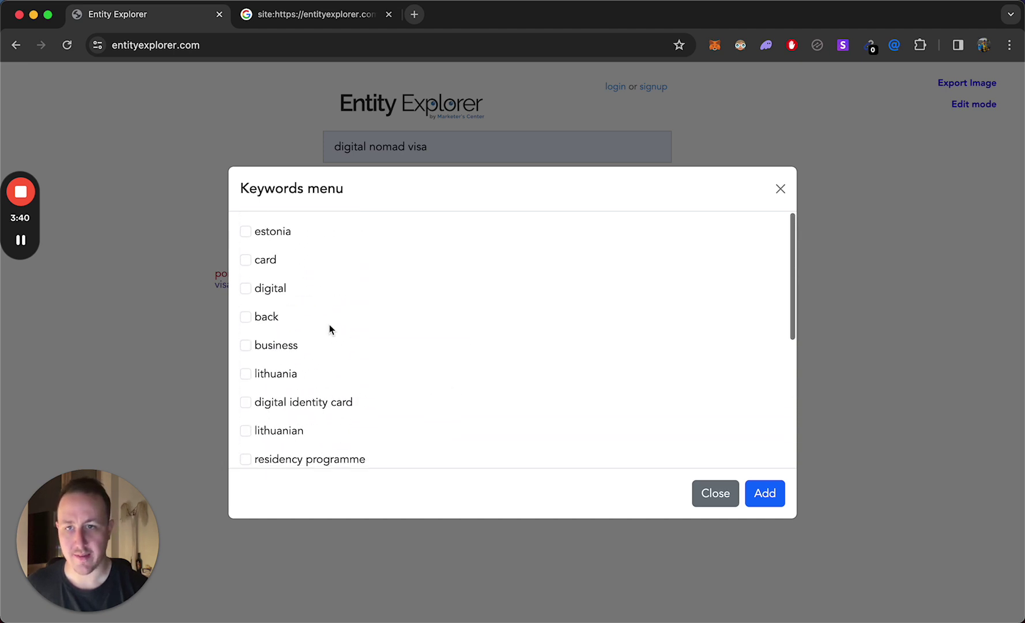
pyautogui.click(245, 231)
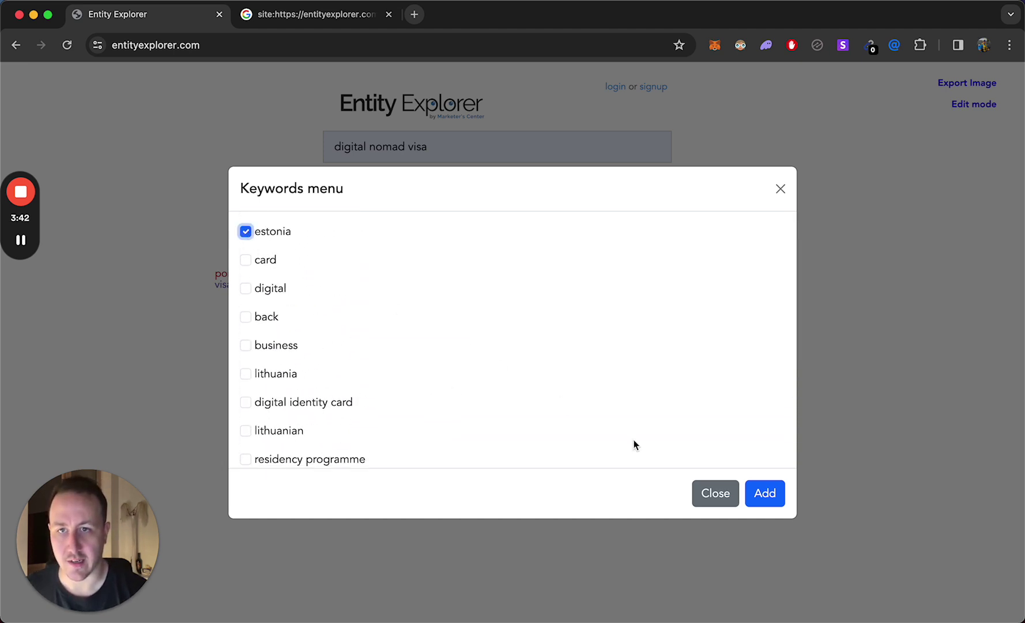
pyautogui.click(765, 493)
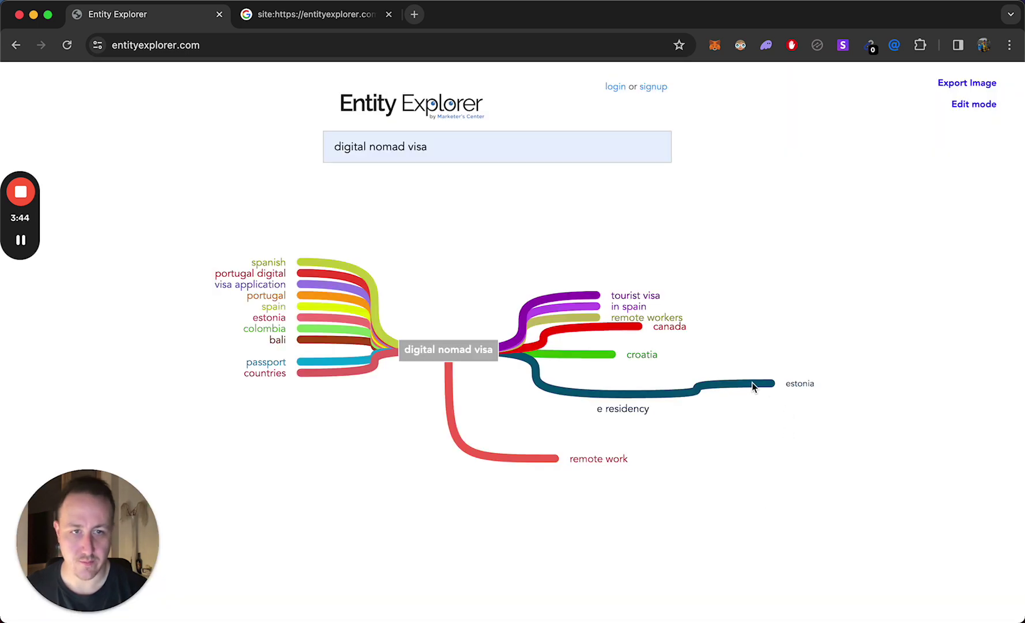
# Step: Add residency program, citizenship and digital identity card under e residency
pyautogui.click(620, 409)
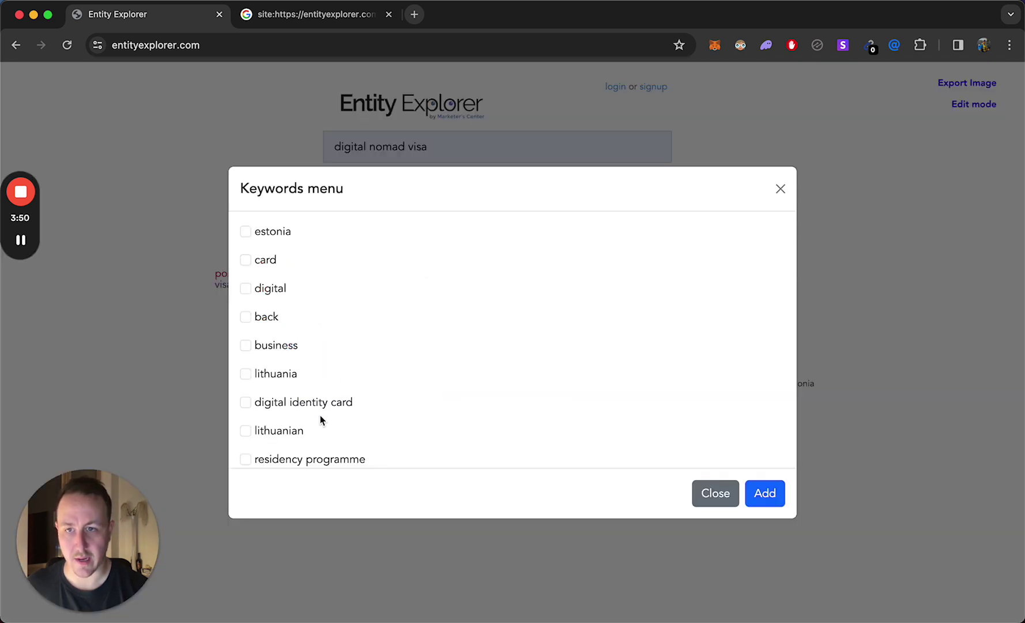
pyautogui.scroll(-5, 321, 416)
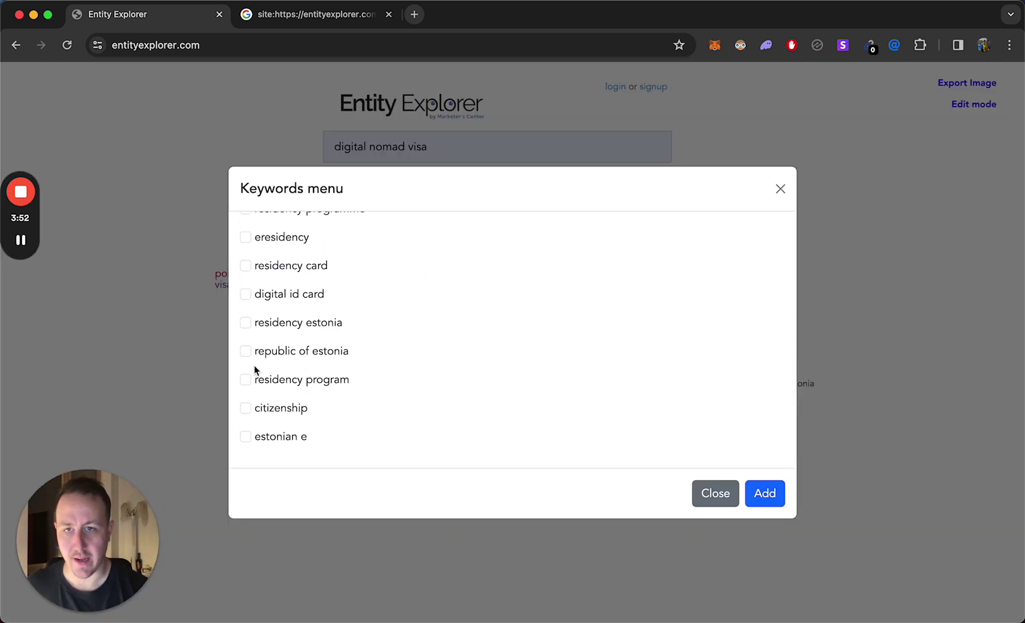
pyautogui.scroll(1, 256, 370)
pyautogui.click(247, 402)
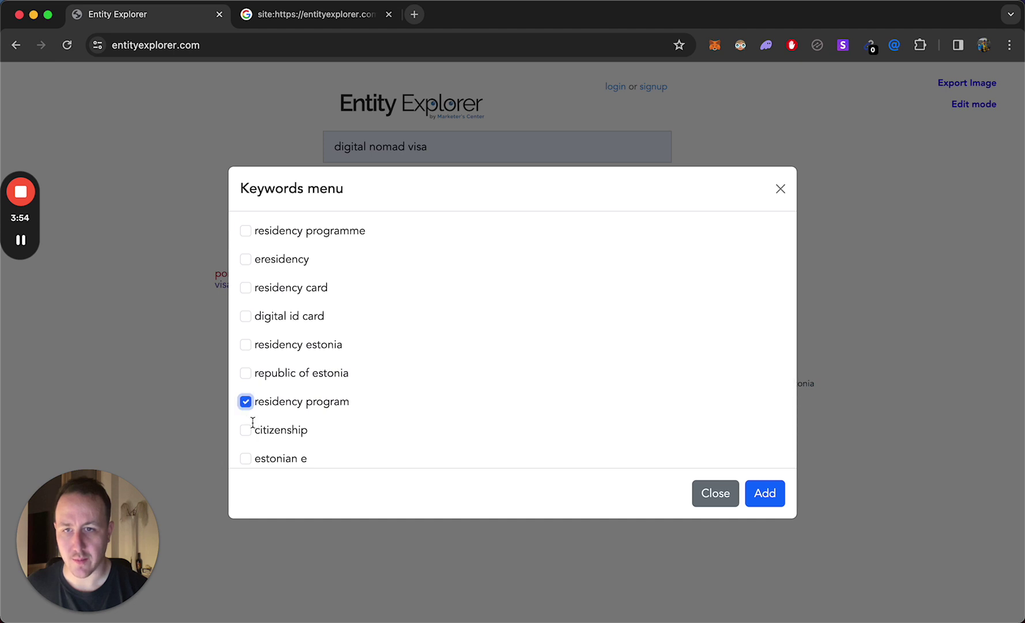
pyautogui.click(247, 430)
pyautogui.scroll(3, 250, 309)
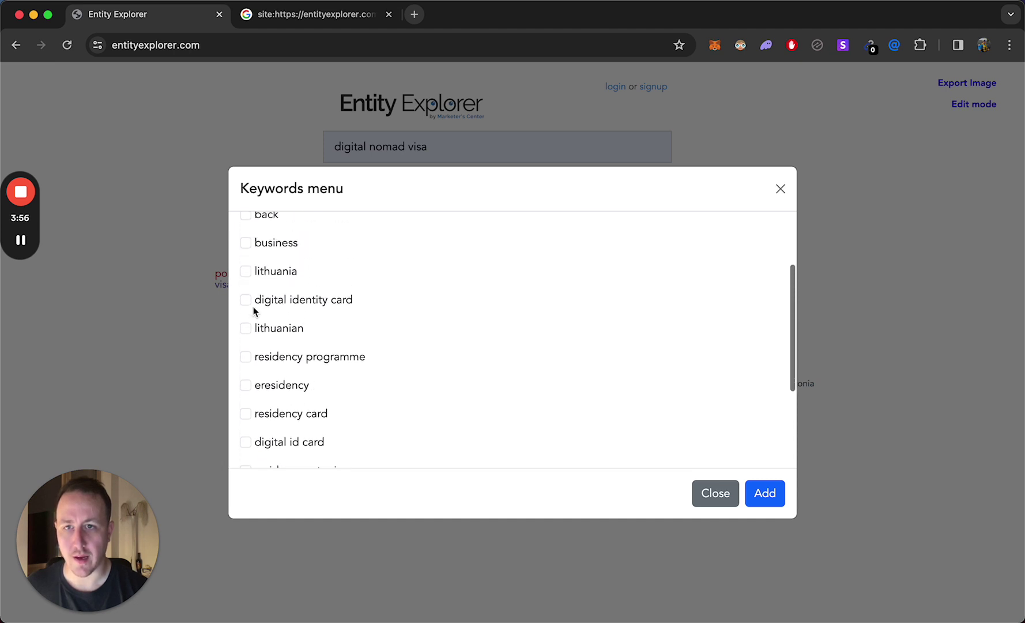
pyautogui.click(246, 301)
pyautogui.scroll(4, 248, 305)
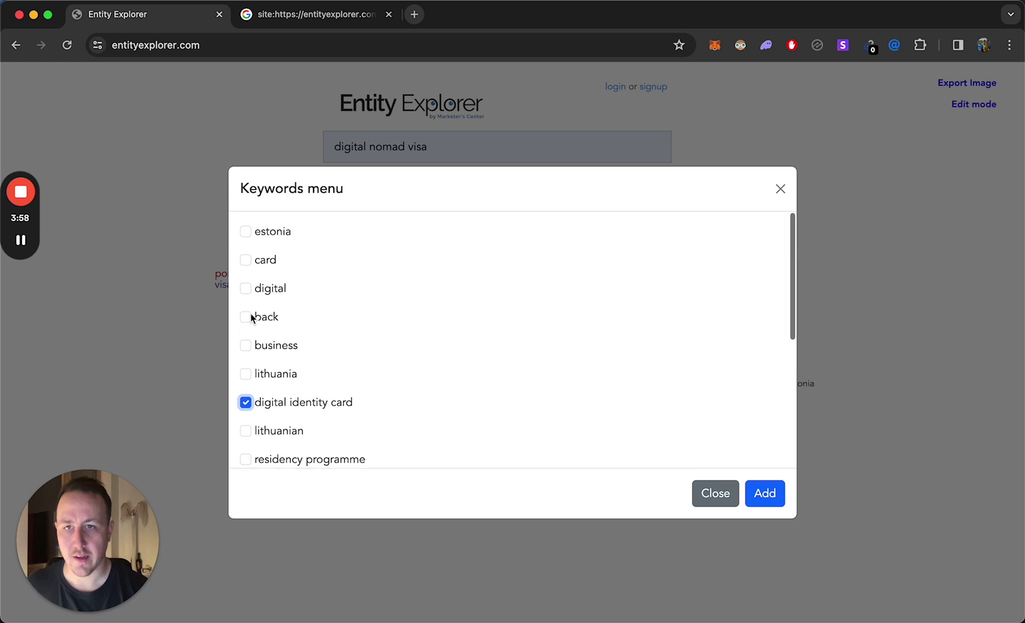
pyautogui.click(771, 495)
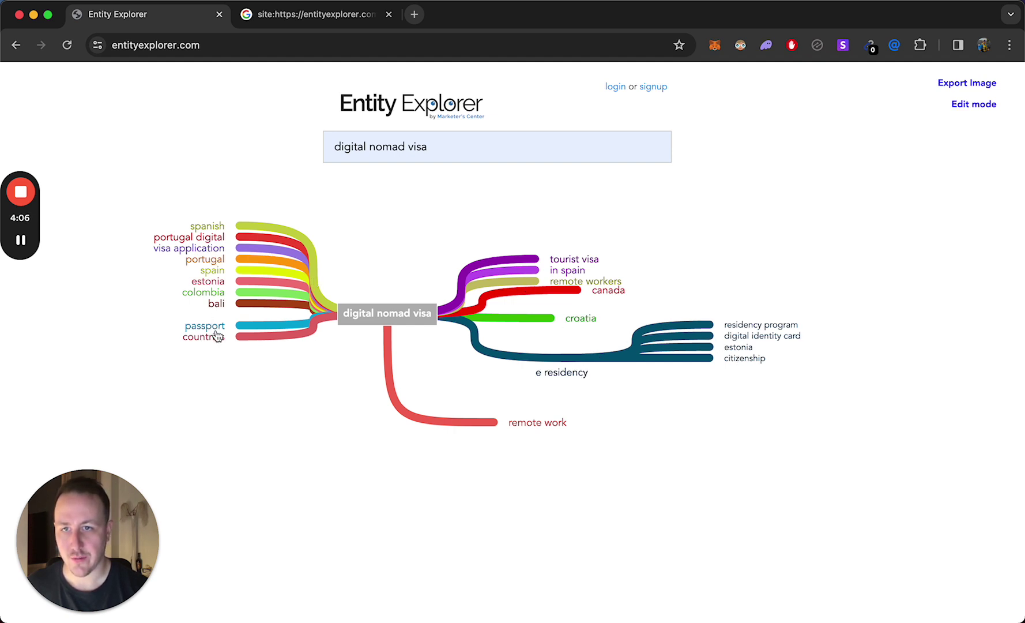
# Step: Move countries and passport to the lower left; review passport's keywords without adding any
pyautogui.moveTo(217, 337); pyautogui.dragTo(193, 425)
pyautogui.moveTo(213, 326); pyautogui.dragTo(186, 358)
pyautogui.click(176, 358)
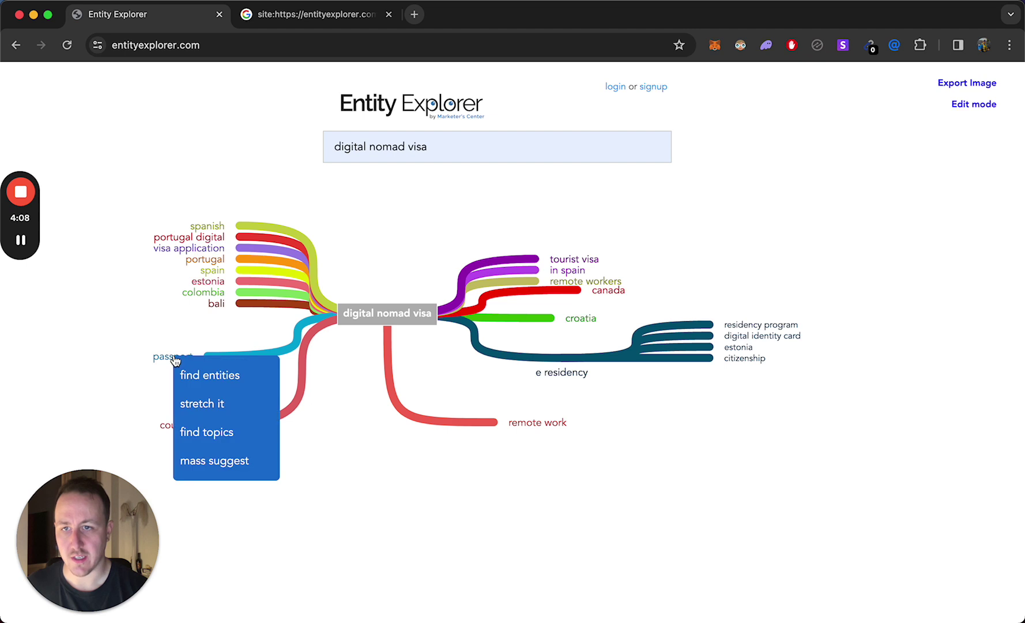
pyautogui.click(192, 376)
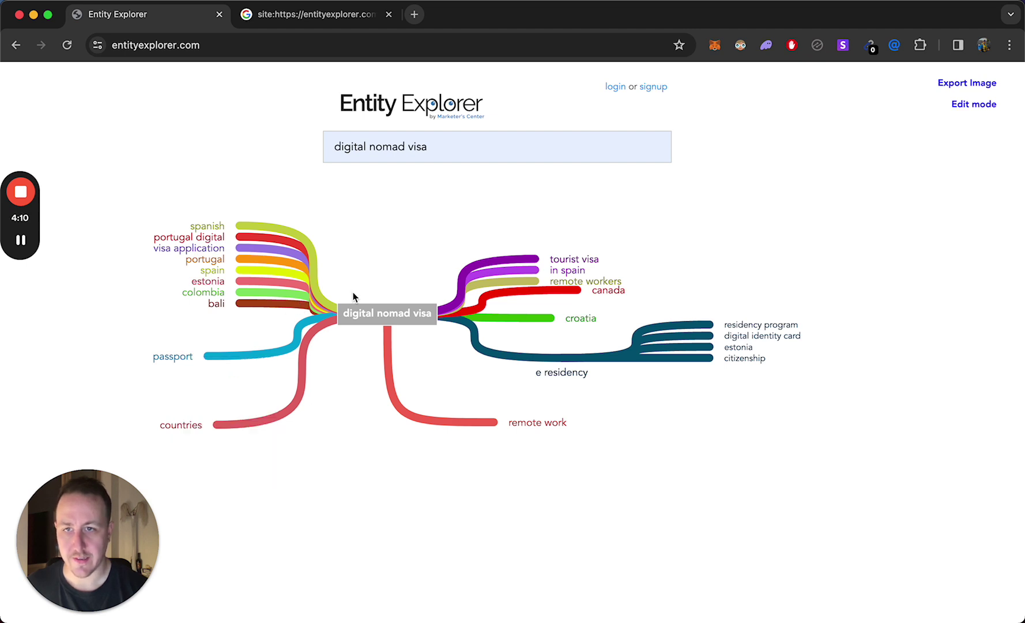
pyautogui.scroll(-5, 346, 357)
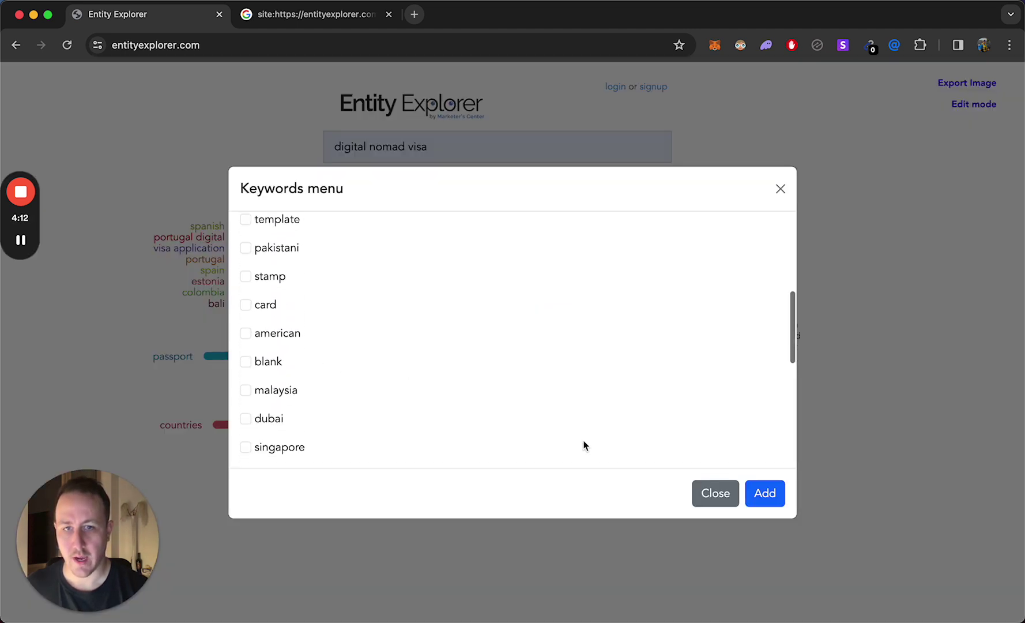
pyautogui.click(727, 494)
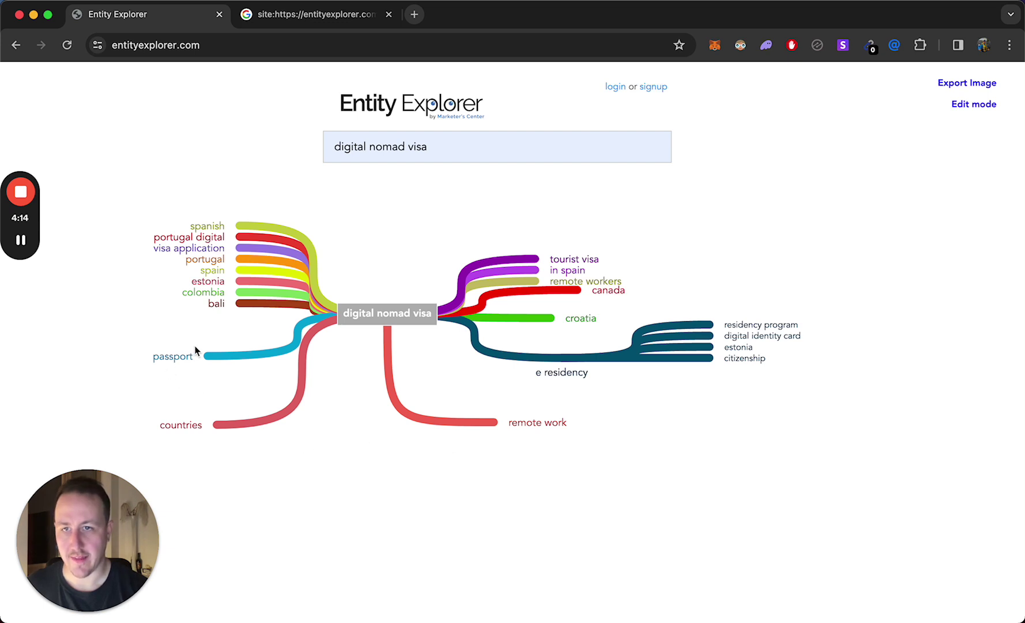